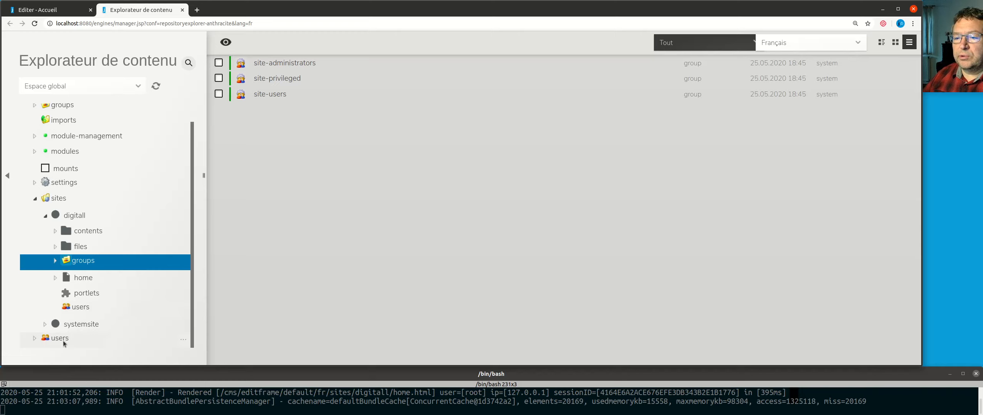
# Step: Inspect the global users folder, the digitall site's users and groups folders, and the site's own top-level nodes
pyautogui.click(60, 339)
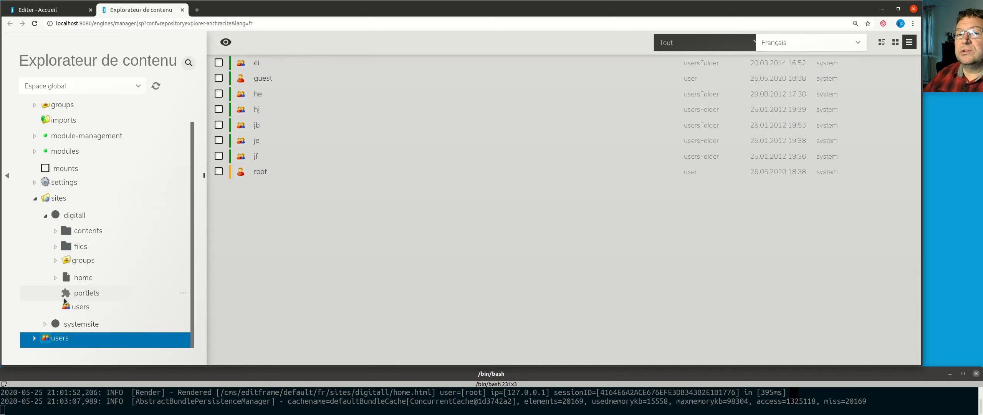
pyautogui.click(111, 311)
pyautogui.click(106, 259)
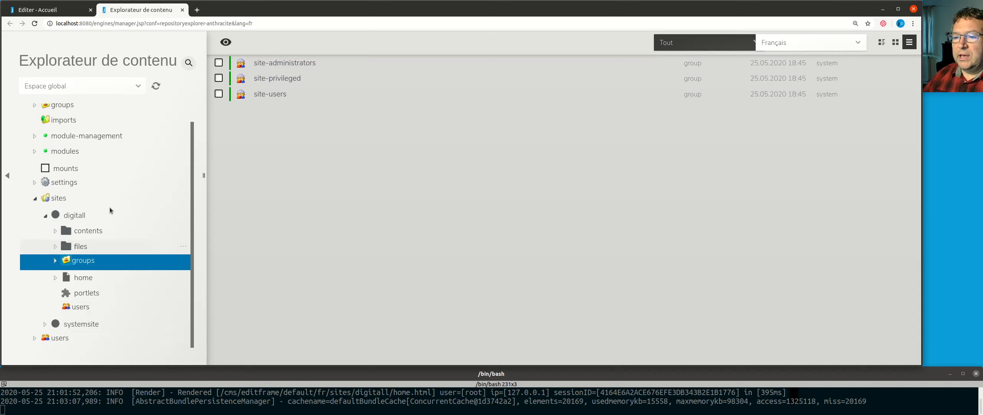
pyautogui.click(77, 220)
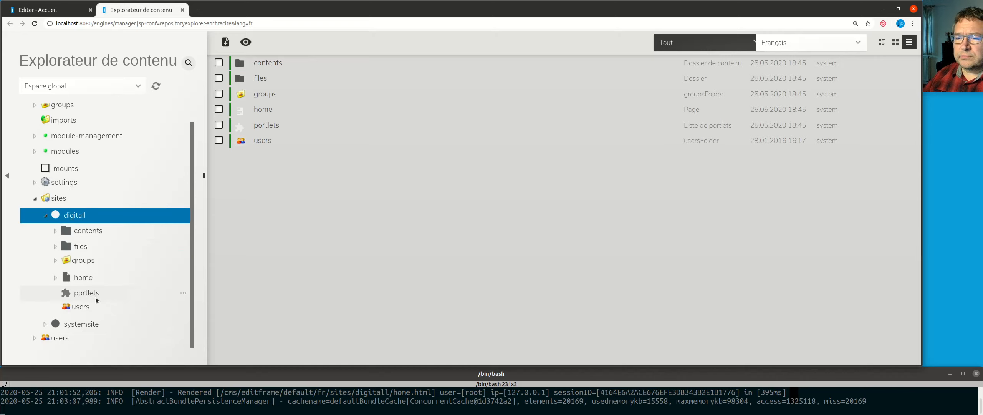
# Step: List the nodes under digitall's home page, highlight about and area-main, and close the content explorer
pyautogui.click(81, 279)
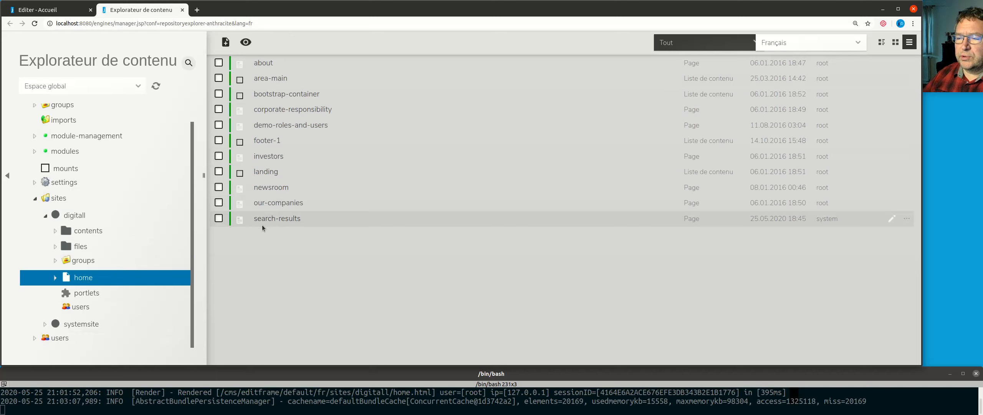
pyautogui.click(282, 61)
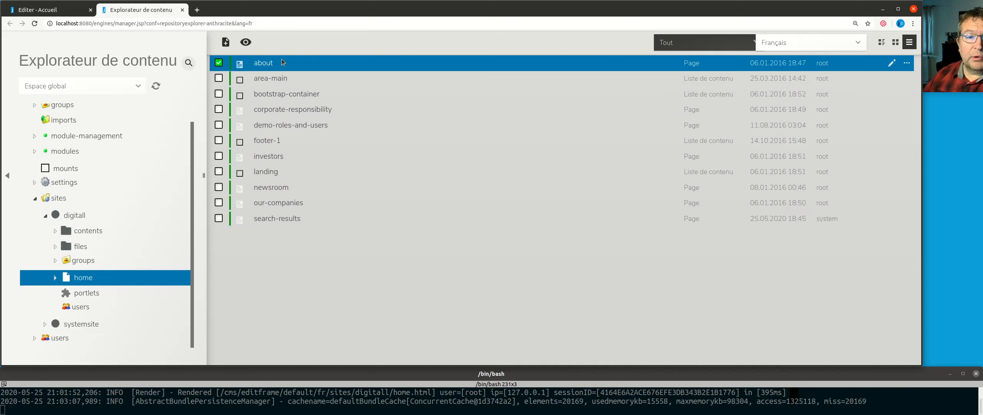
pyautogui.click(294, 81)
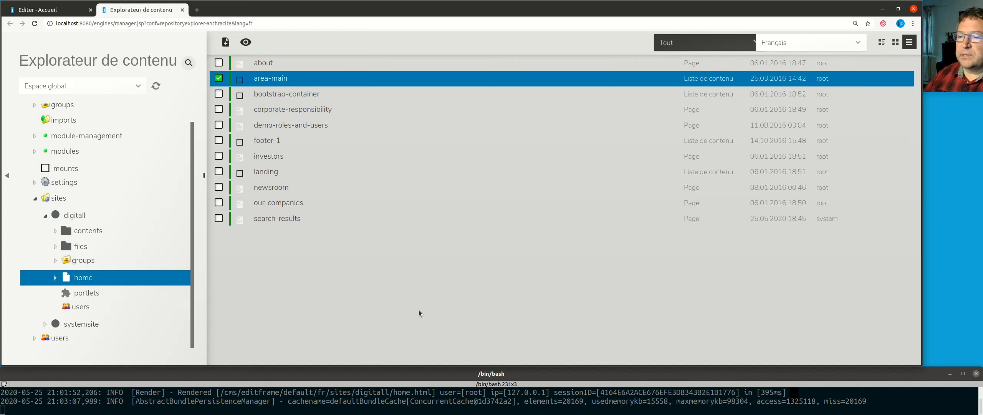
pyautogui.click(182, 11)
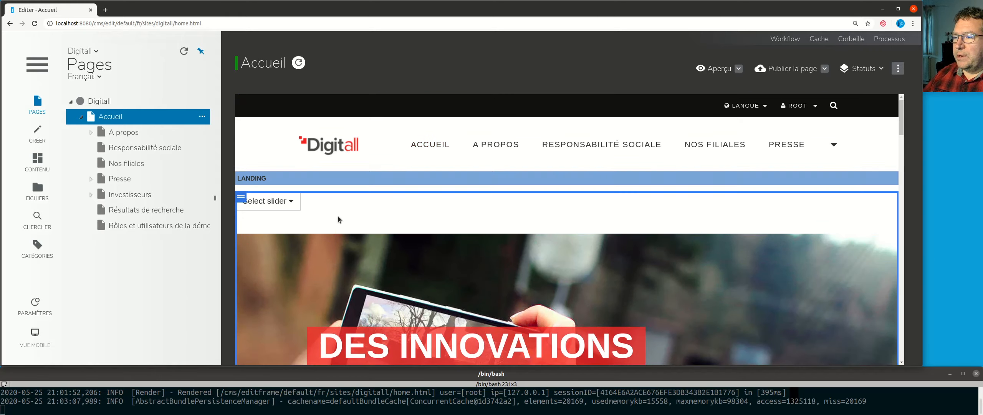
# Step: Inspect the Accueil page's building blocks by selecting the slider, the spacer and the "Nous sommes un réseau mondial" text block
pyautogui.scroll(-10, 507, 227)
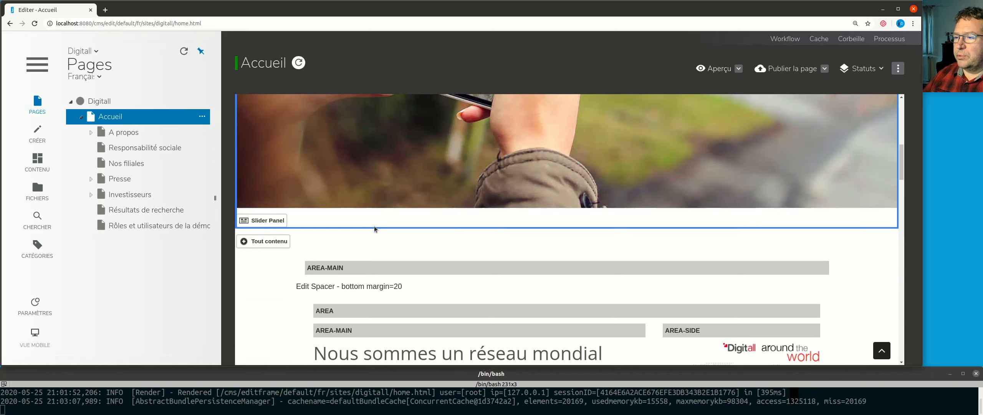
pyautogui.click(389, 226)
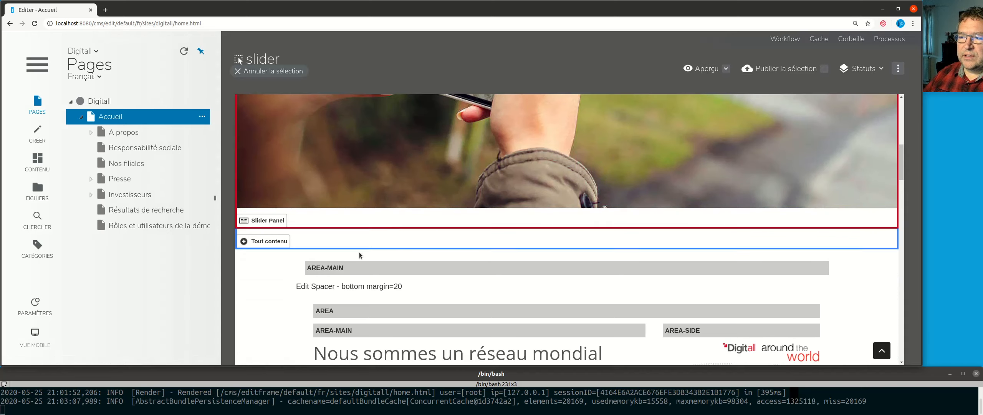
pyautogui.click(353, 245)
pyautogui.scroll(-3, 577, 234)
pyautogui.click(309, 149)
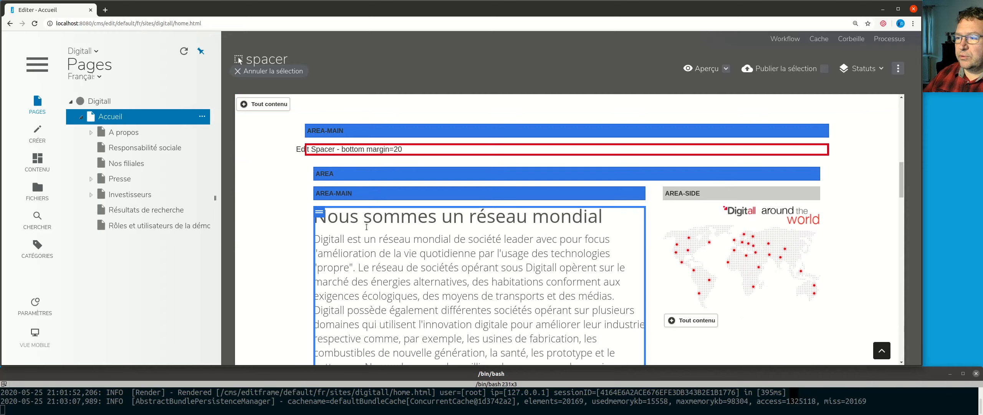
pyautogui.click(367, 226)
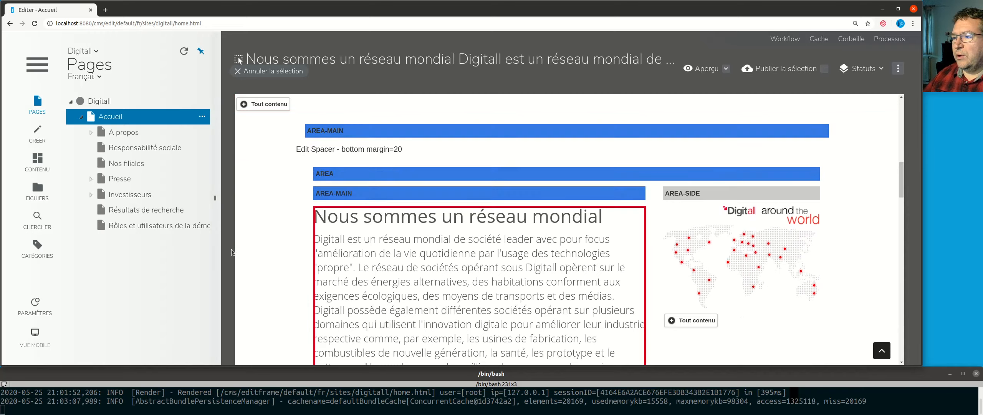
# Step: Add the line "Ceci est un test" below the "Nous sommes un réseau mondial" heading in the rich text block and save it
pyautogui.scroll(-9, 268, 225)
pyautogui.scroll(6, 261, 227)
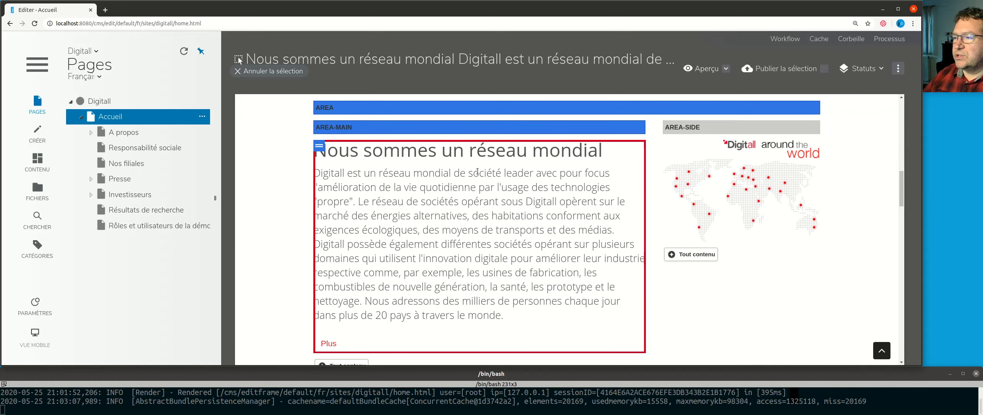
pyautogui.doubleClick(441, 177)
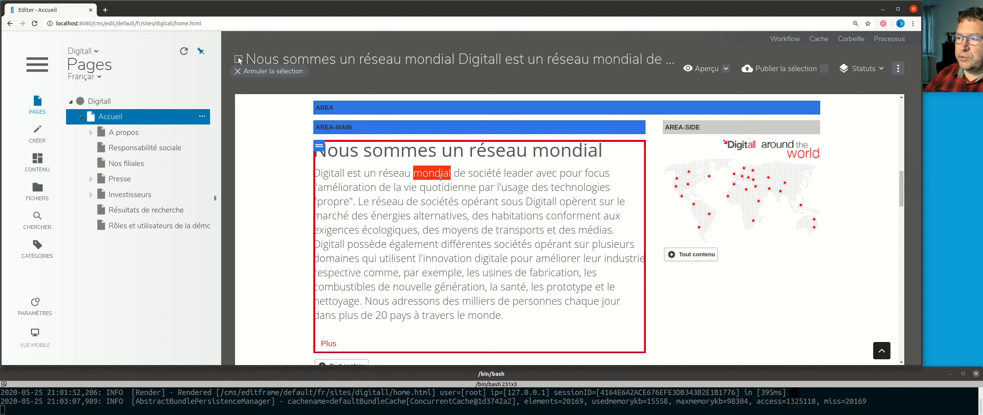
pyautogui.scroll(-2, 556, 168)
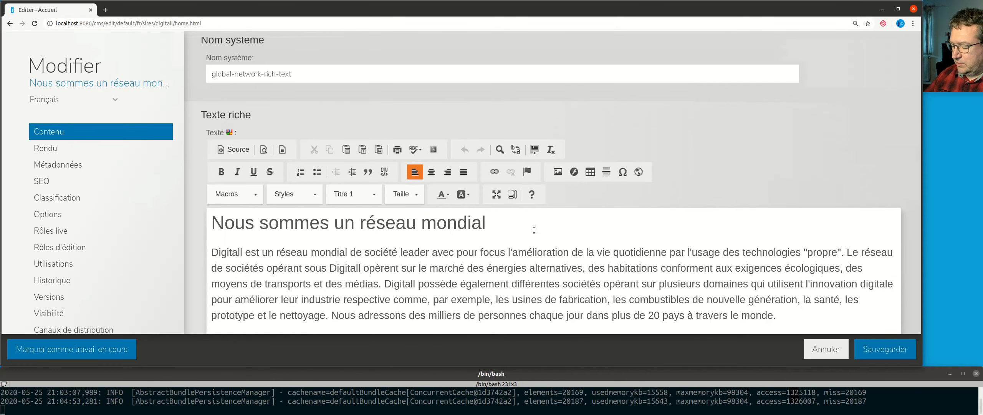
pyautogui.press('Return')
pyautogui.write('Cec')
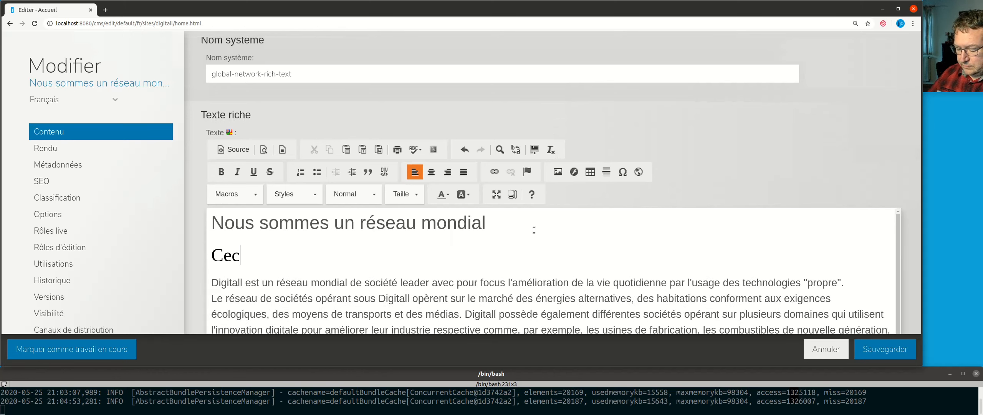
pyautogui.write('i est un test')
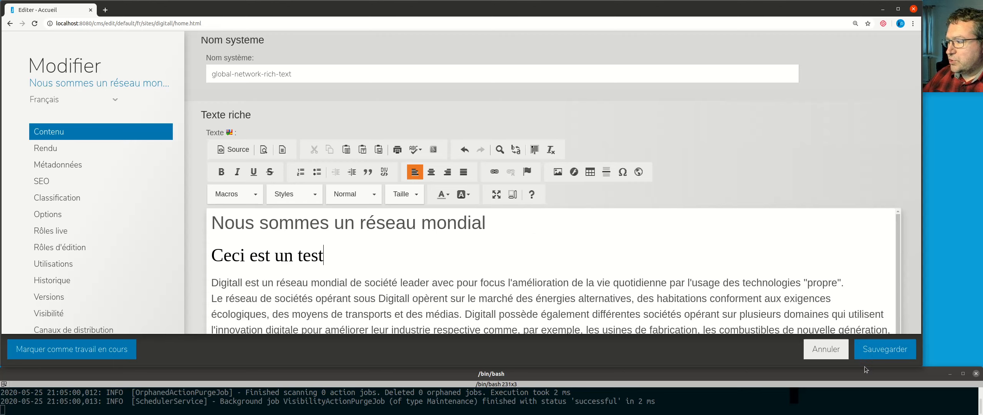
pyautogui.click(876, 356)
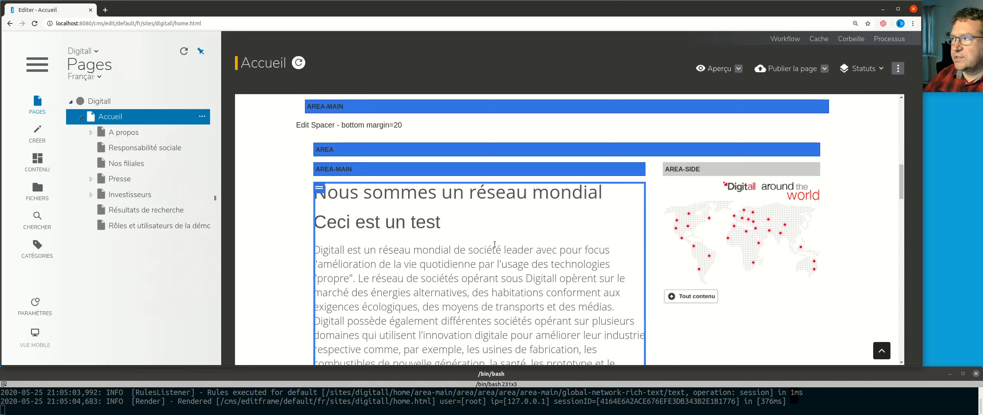
# Step: Preview the working version of the Accueil page and check the text under the "Nous sommes un réseau mondial" heading
pyautogui.click(711, 69)
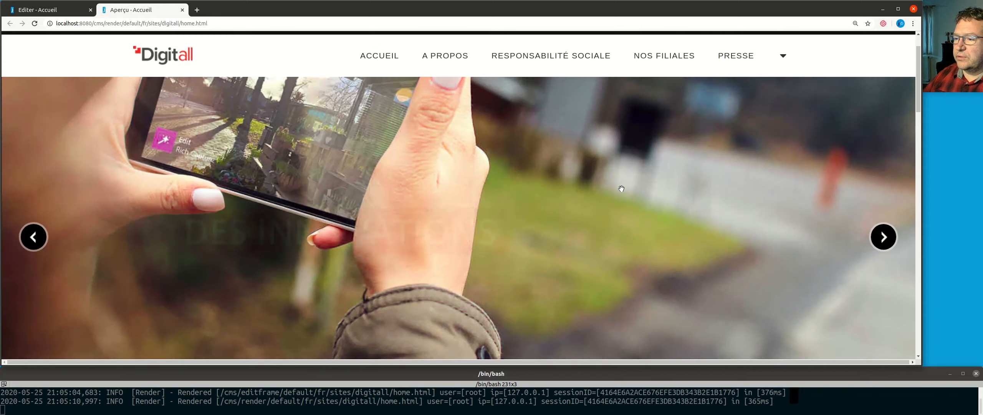
pyautogui.scroll(-4, 626, 187)
pyautogui.scroll(-2, 618, 187)
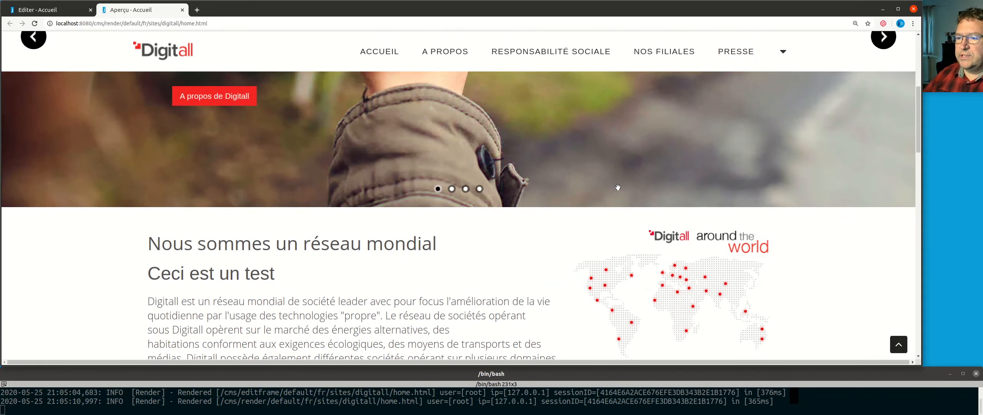
pyautogui.scroll(-1, 618, 187)
pyautogui.moveTo(139, 199); pyautogui.dragTo(235, 243)
pyautogui.click(292, 241)
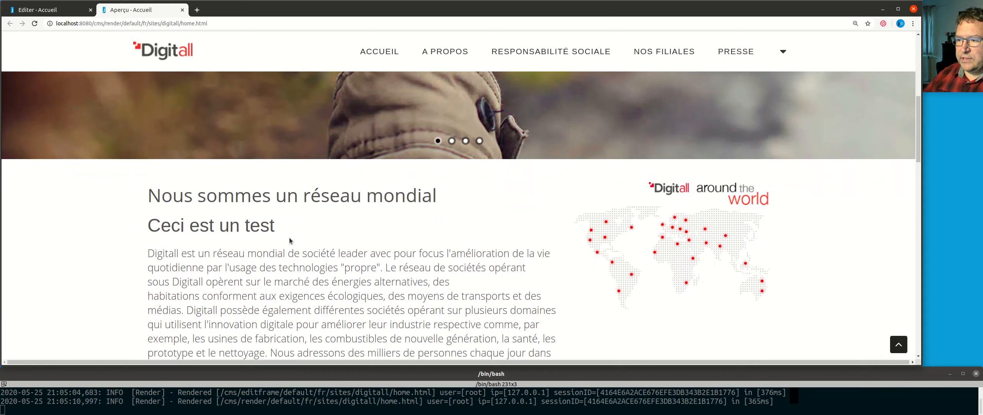
# Step: Return to the editor, open the online version of Accueil in a new window and check the same text section
pyautogui.click(65, 13)
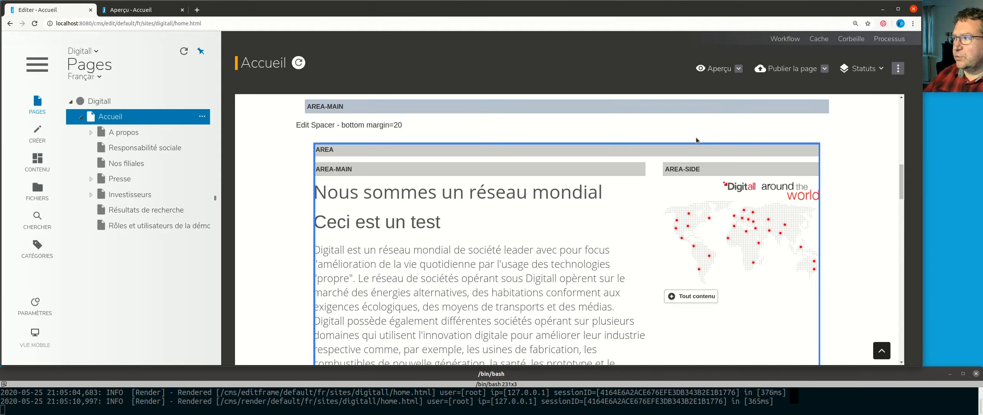
pyautogui.click(740, 70)
pyautogui.moveTo(763, 93)
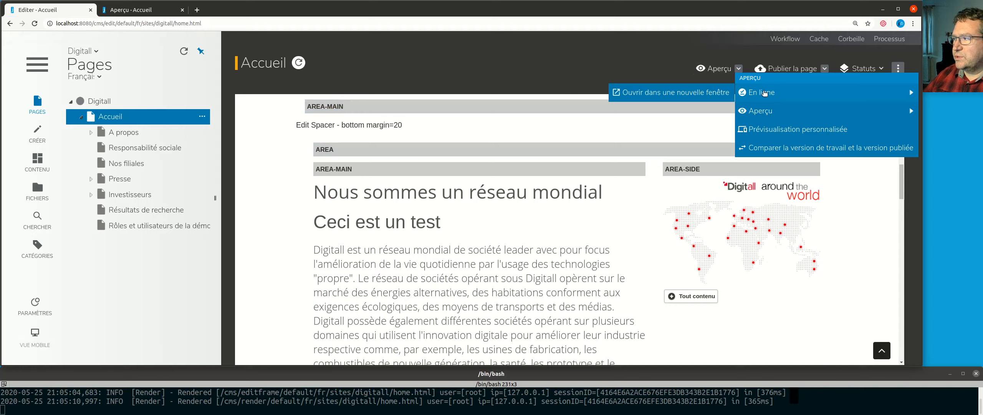
pyautogui.click(655, 93)
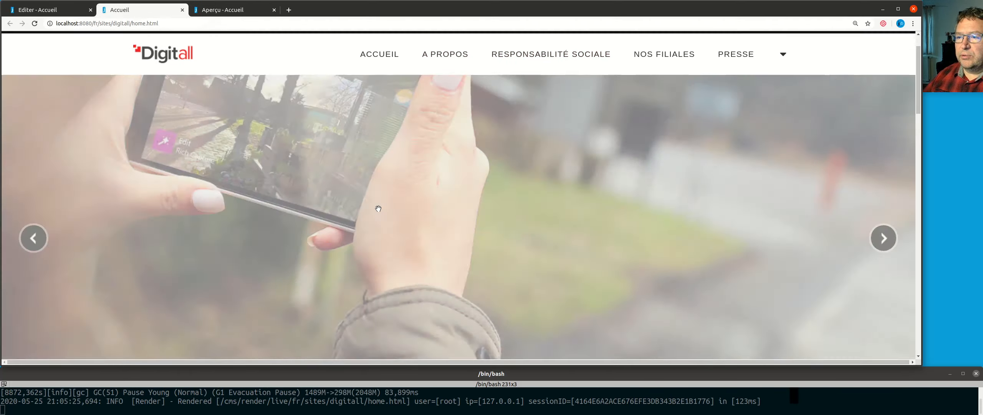
pyautogui.scroll(-5, 378, 209)
pyautogui.moveTo(150, 214); pyautogui.dragTo(402, 288)
pyautogui.click(403, 288)
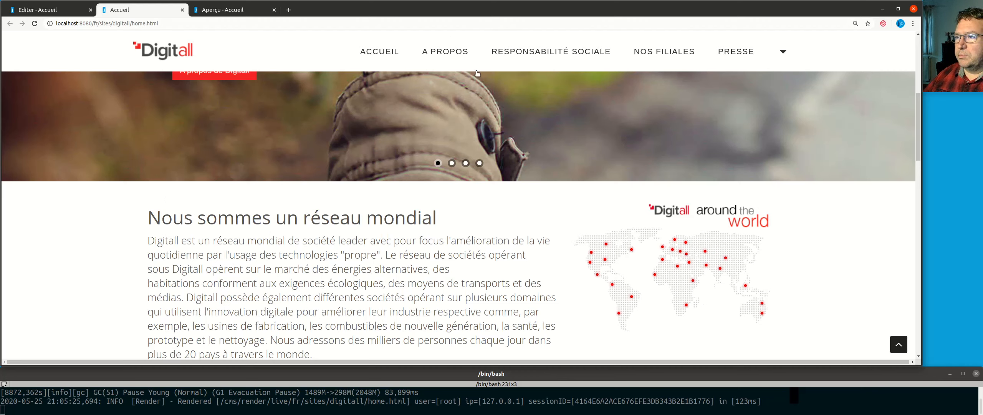
# Step: Back in the page editor, publish only the "Nous sommes un réseau mondial" rich text block
pyautogui.click(56, 12)
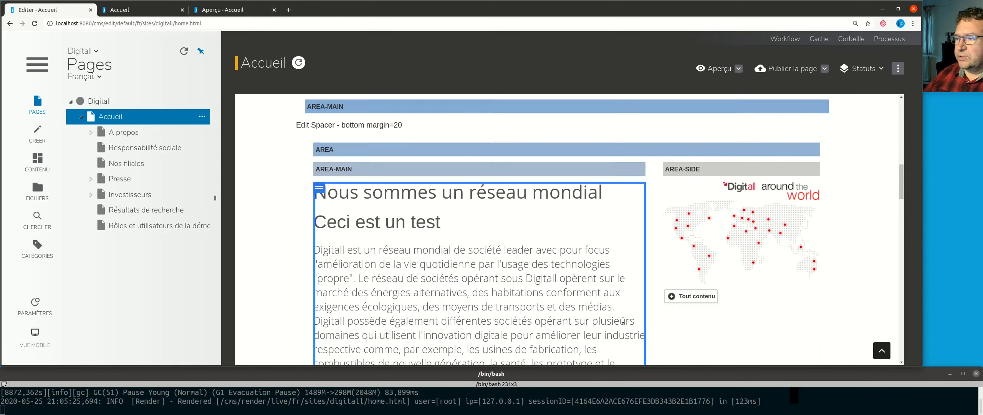
pyautogui.scroll(-4, 517, 291)
pyautogui.scroll(1, 517, 290)
pyautogui.scroll(3, 517, 290)
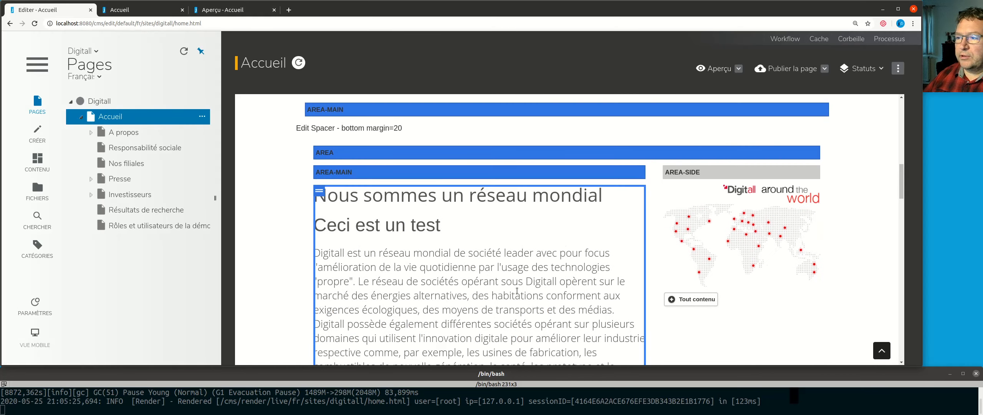
pyautogui.rightClick(390, 211)
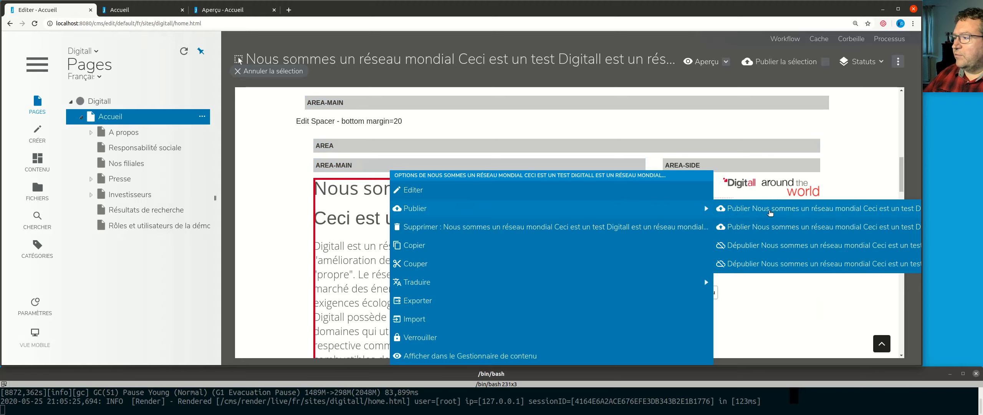
pyautogui.click(885, 210)
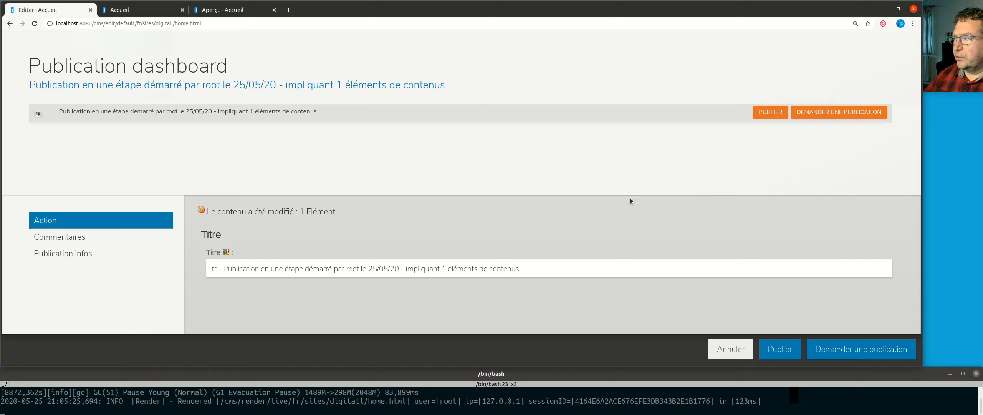
pyautogui.click(777, 351)
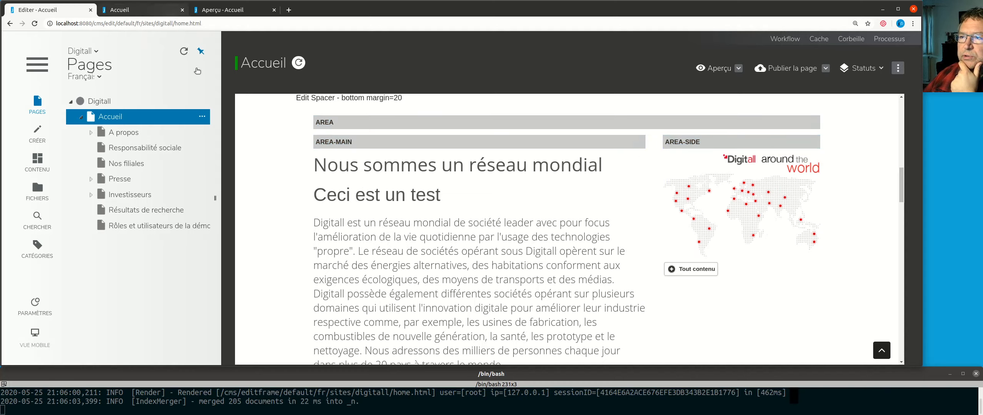
# Step: Switch to the live Accueil page, place it after the preview, and check its text section before reloading
pyautogui.click(218, 11)
pyautogui.moveTo(176, 10); pyautogui.dragTo(269, 16)
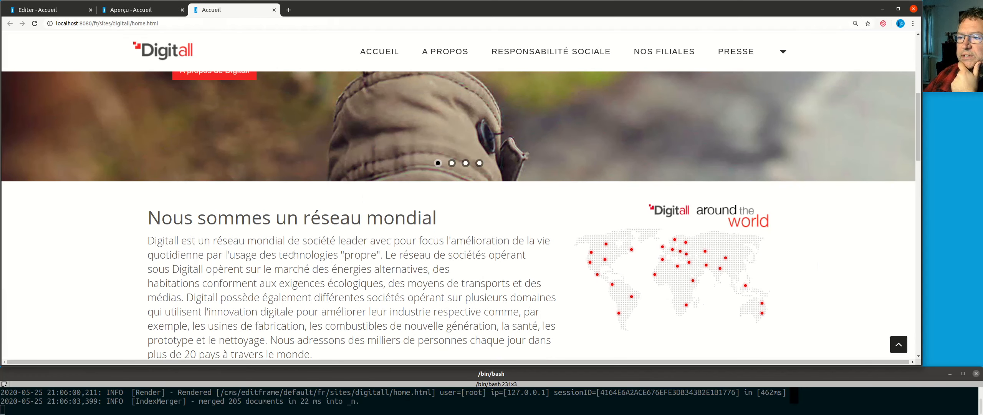
pyautogui.moveTo(166, 216); pyautogui.dragTo(231, 295)
pyautogui.click(231, 295)
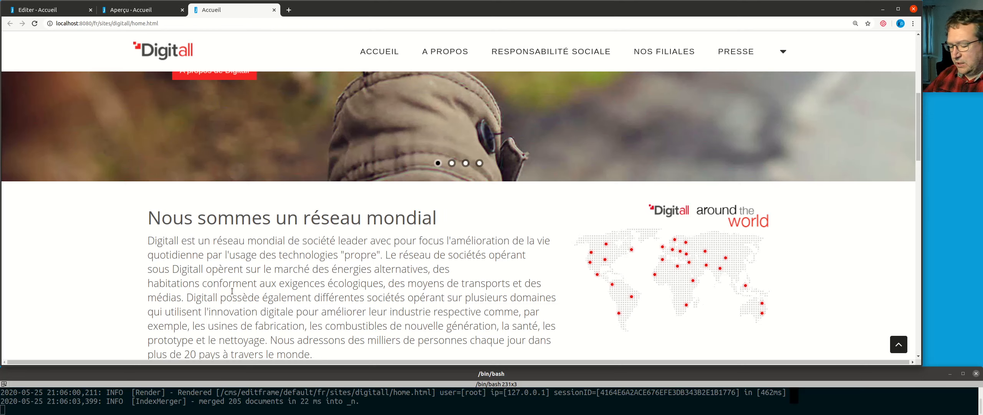
# Step: Reload the live Accueil page, check the "Nous sommes un réseau mondial" section, and highlight the page's render time in the terminal log
pyautogui.press('F5')
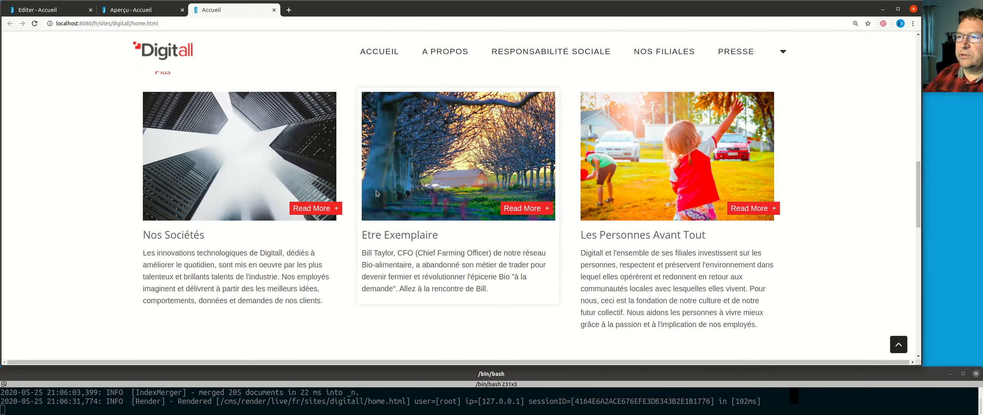
pyautogui.scroll(5, 382, 236)
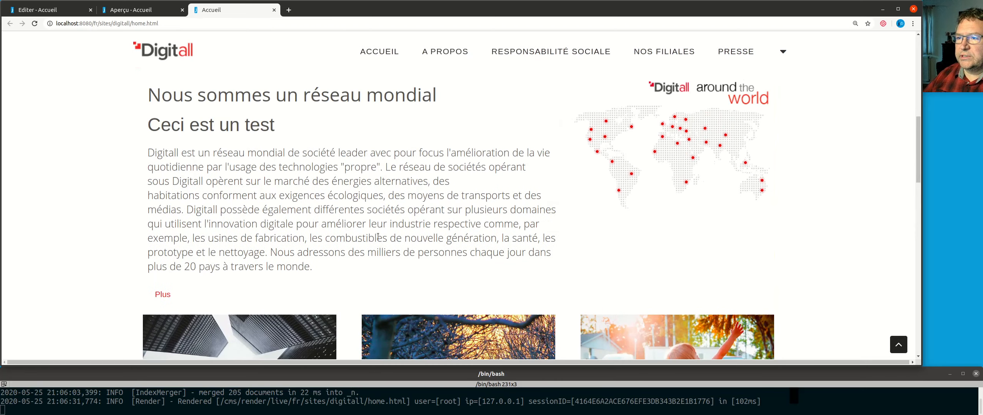
pyautogui.moveTo(147, 177); pyautogui.dragTo(309, 188)
pyautogui.click(310, 188)
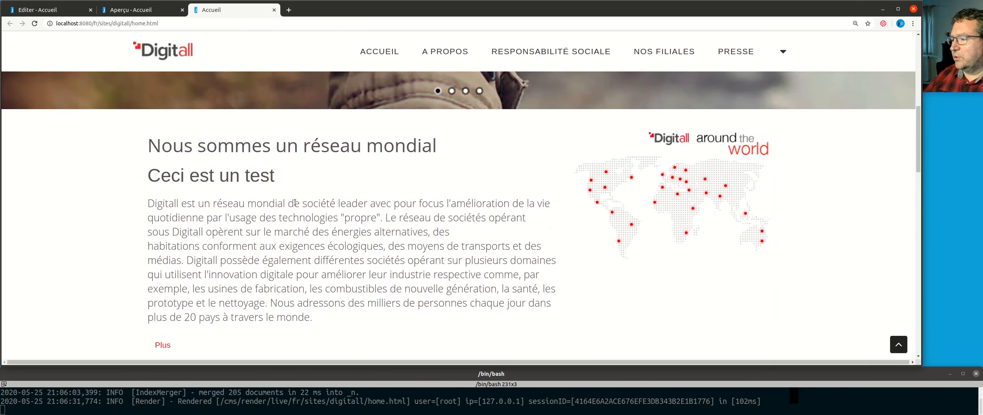
pyautogui.doubleClick(743, 402)
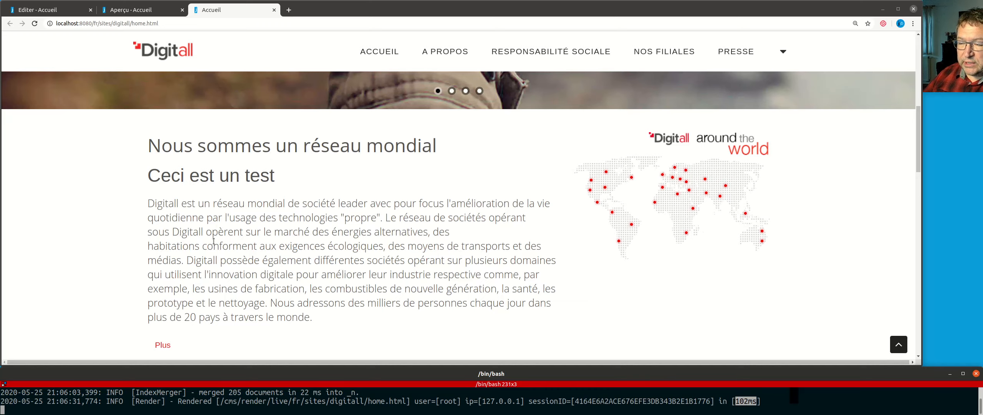
# Step: Reload the live Accueil page again, check its text section, and highlight the newest render time in the terminal log
pyautogui.click(171, 57)
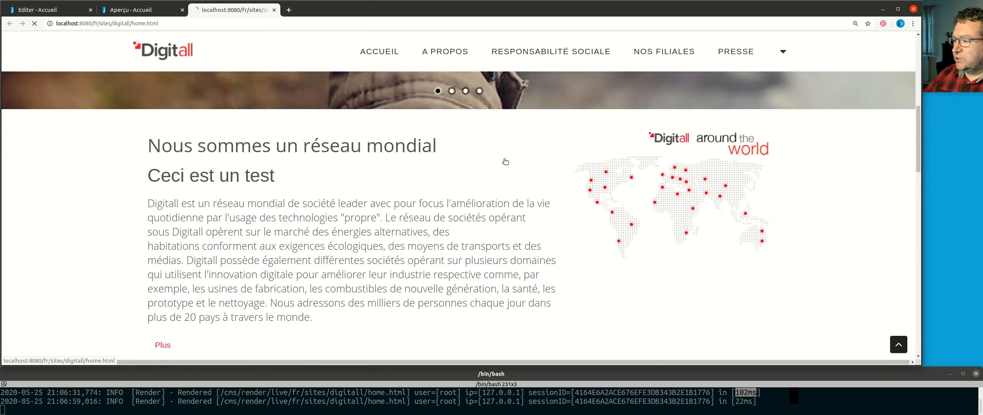
pyautogui.scroll(-5, 617, 328)
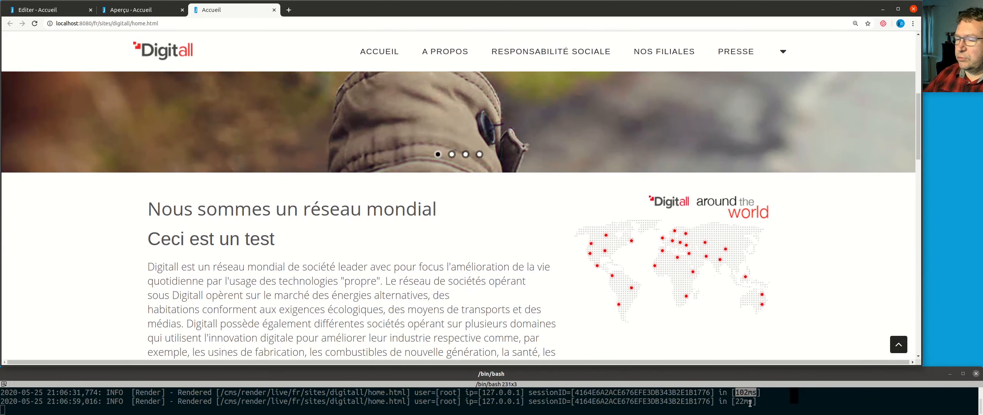
pyautogui.scroll(-1, 157, 173)
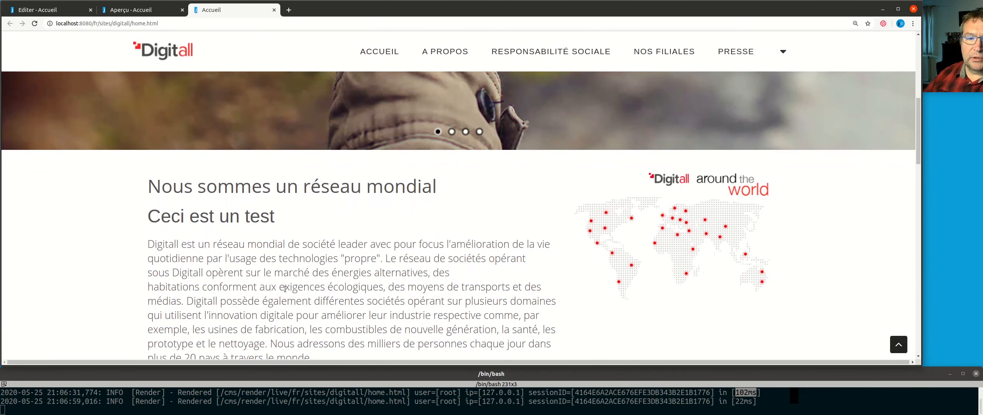
pyautogui.scroll(-7, 409, 241)
pyautogui.scroll(6, 403, 240)
pyautogui.scroll(2, 402, 241)
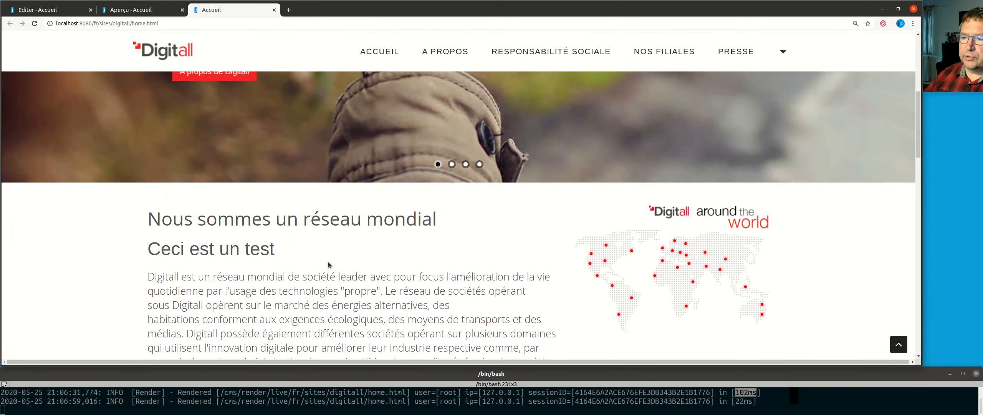
pyautogui.click(742, 401)
pyautogui.doubleClick(742, 401)
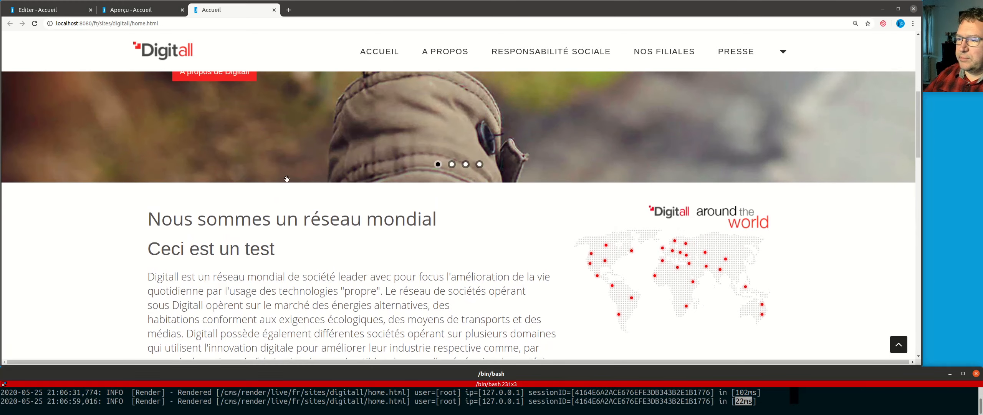
pyautogui.scroll(6, 287, 179)
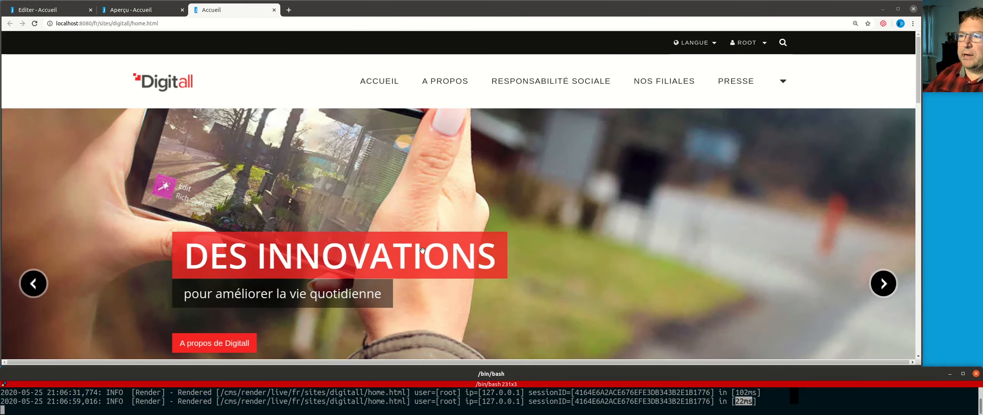
# Step: Return to the page editor and open the "Nous sommes un réseau mondial" rich text block for editing
pyautogui.click(56, 12)
pyautogui.click(44, 12)
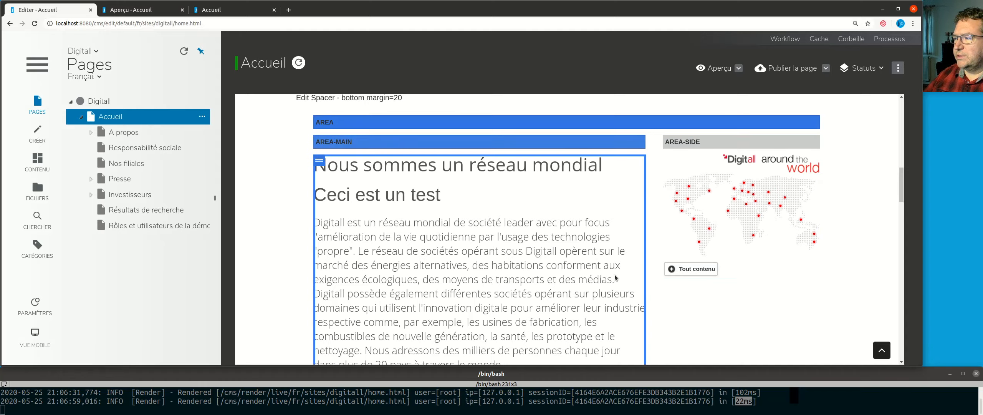
pyautogui.scroll(5, 459, 284)
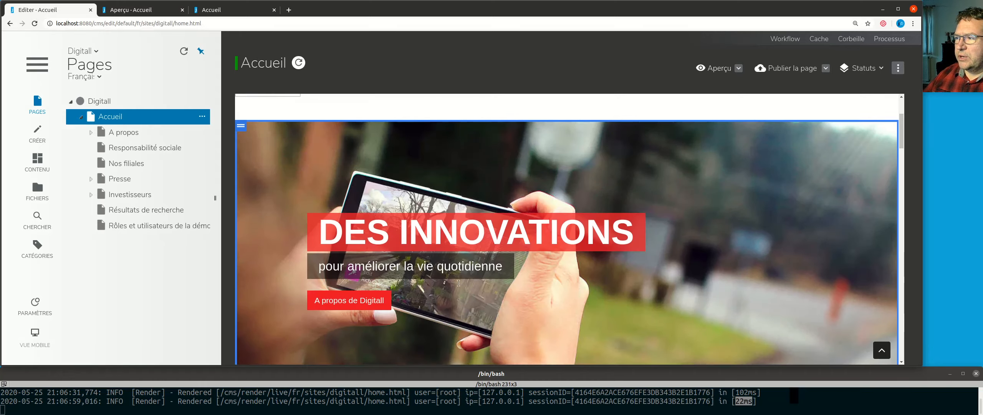
pyautogui.scroll(-10, 458, 283)
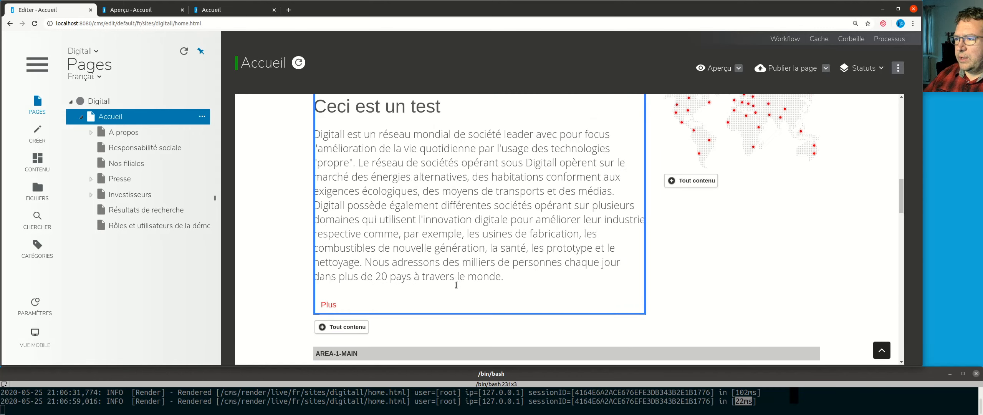
pyautogui.scroll(2, 457, 287)
pyautogui.rightClick(379, 176)
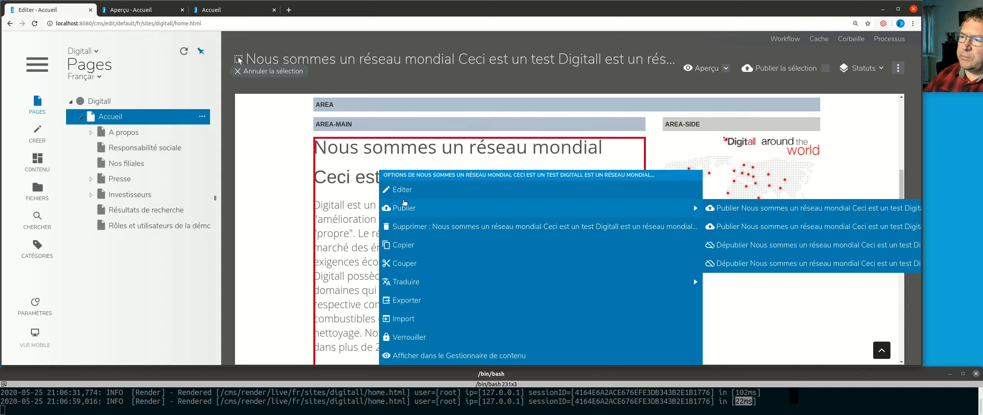
pyautogui.click(410, 191)
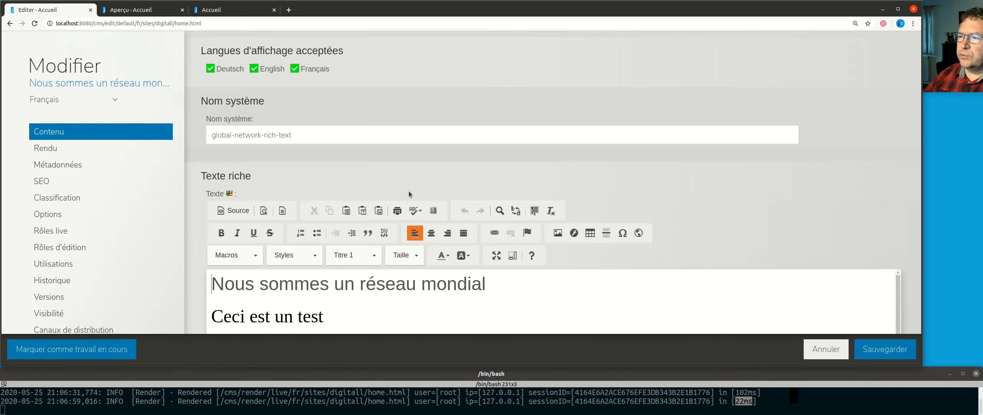
pyautogui.scroll(-1, 362, 294)
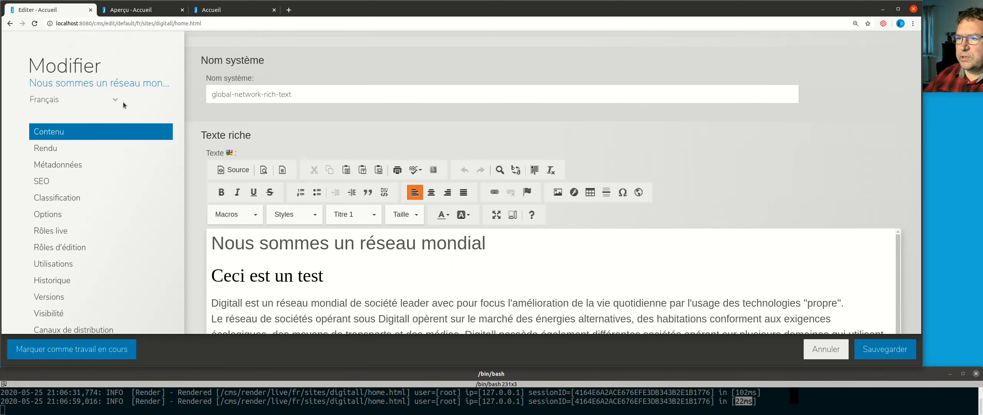
# Step: In the block's English version, add the line "This is a test" below the "We are a global network of leading companies" heading and save
pyautogui.click(88, 100)
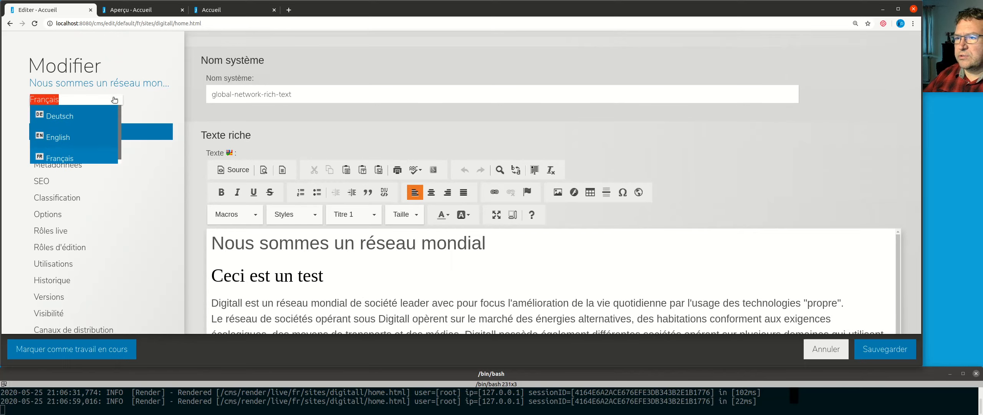
pyautogui.click(58, 137)
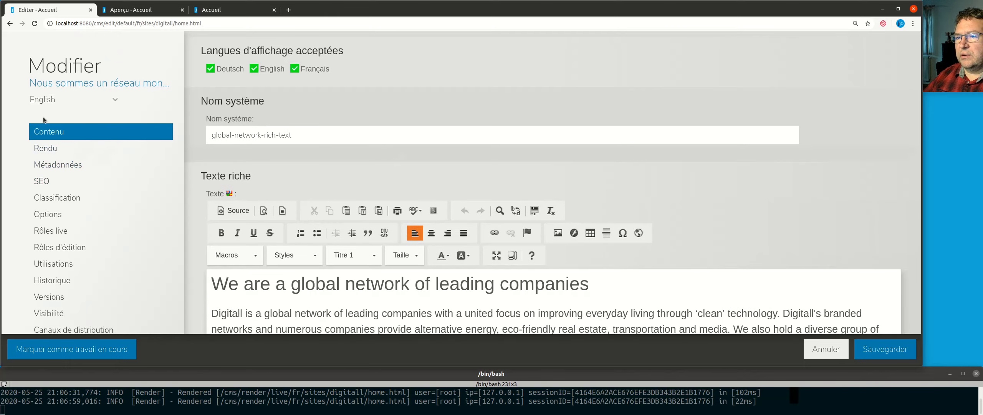
pyautogui.scroll(-1, 547, 284)
pyautogui.click(623, 268)
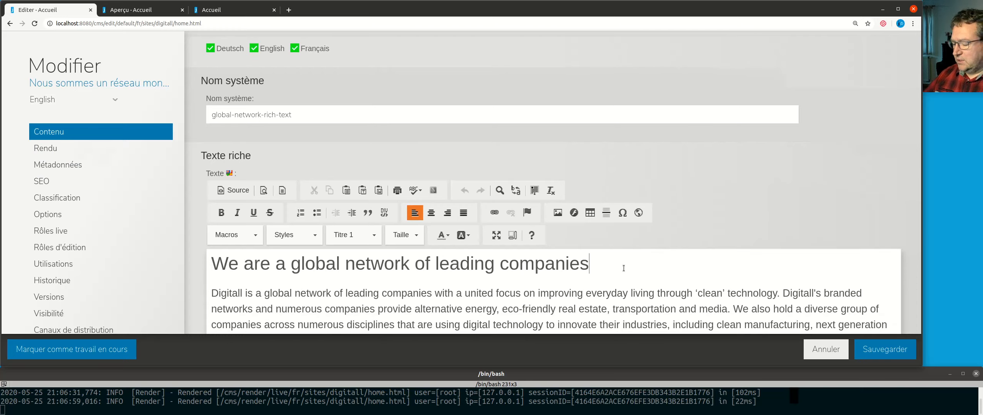
pyautogui.press('Return')
pyautogui.write('This ')
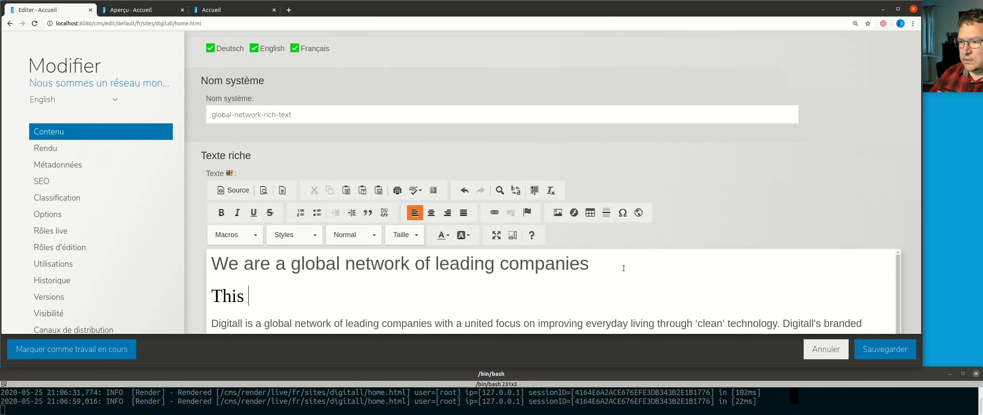
pyautogui.write('is a test')
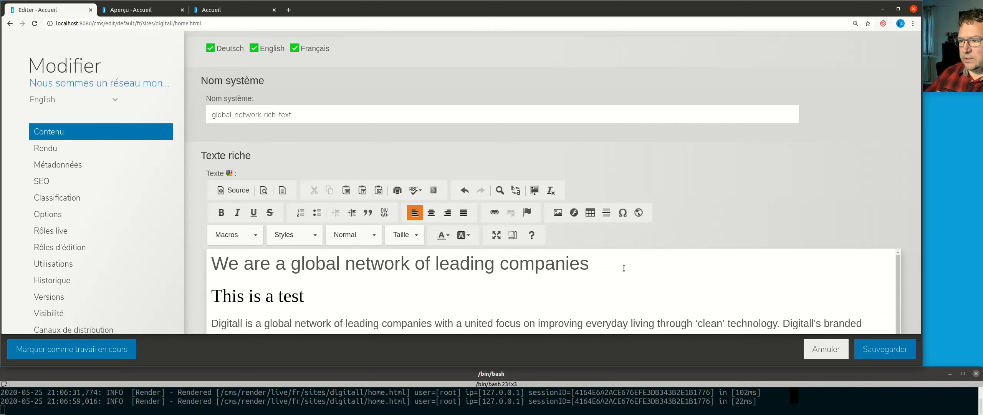
pyautogui.click(887, 357)
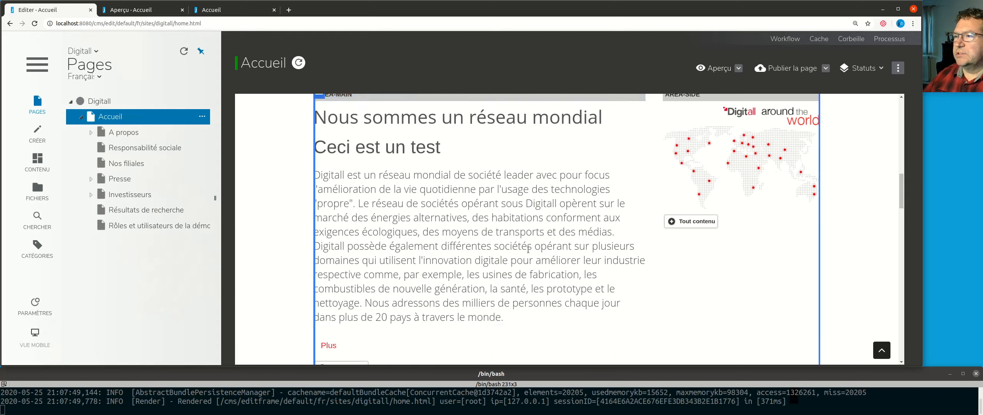
# Step: Switch the page editor to English and check the global network text section on the Home page
pyautogui.click(97, 78)
pyautogui.click(96, 114)
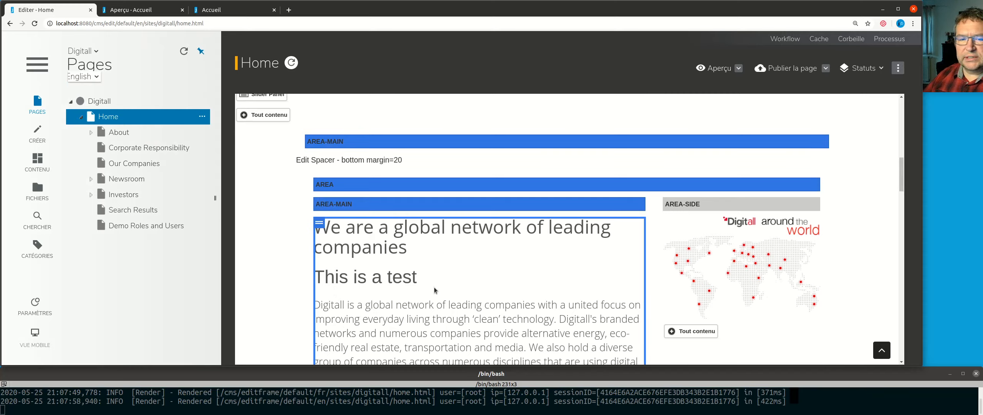
pyautogui.scroll(-4, 402, 161)
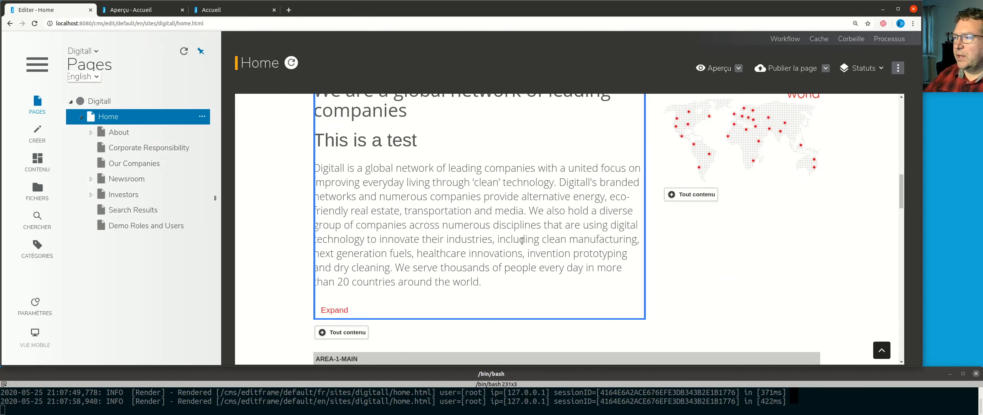
pyautogui.scroll(4, 436, 285)
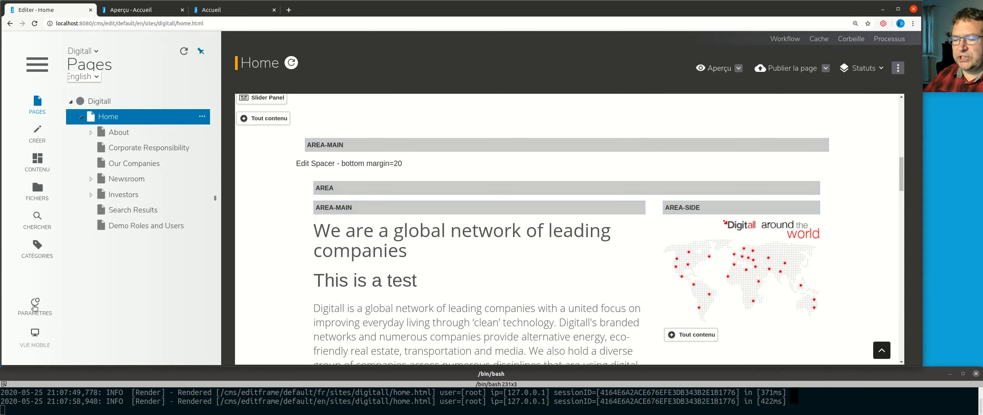
# Step: Open the Digitall site's language settings, point out German, English and French, and examine the mandatory, active and fallback options
pyautogui.click(41, 319)
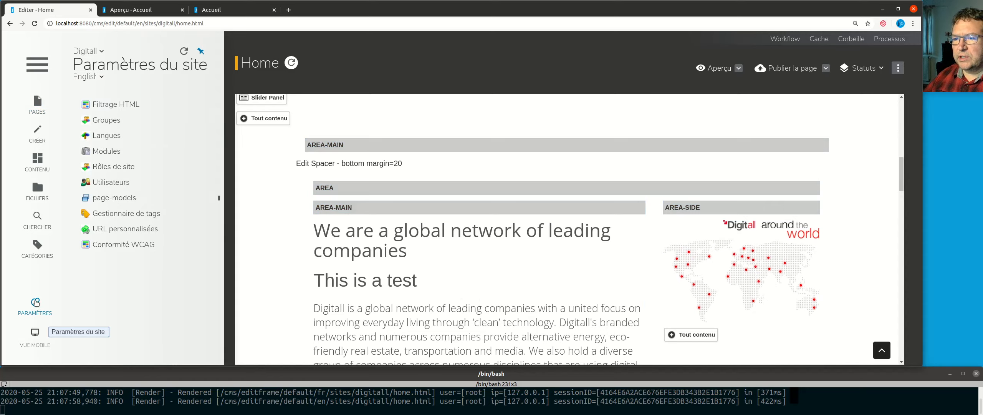
pyautogui.click(105, 136)
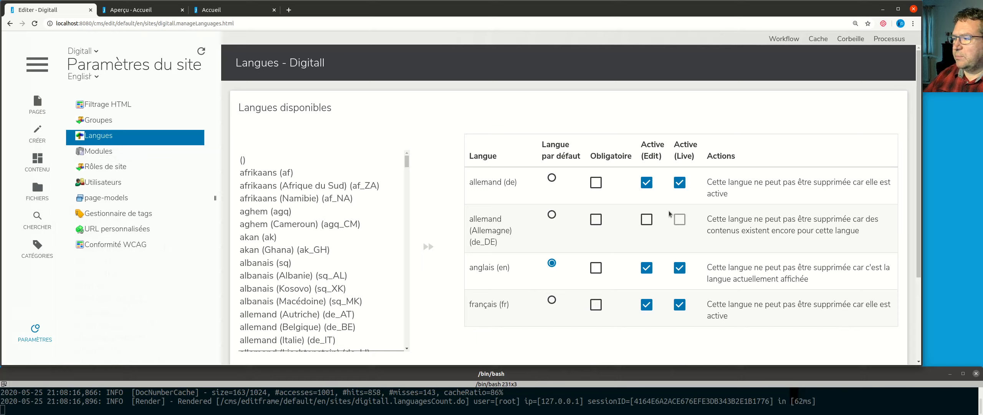
pyautogui.doubleClick(489, 181)
pyautogui.doubleClick(485, 267)
pyautogui.doubleClick(483, 304)
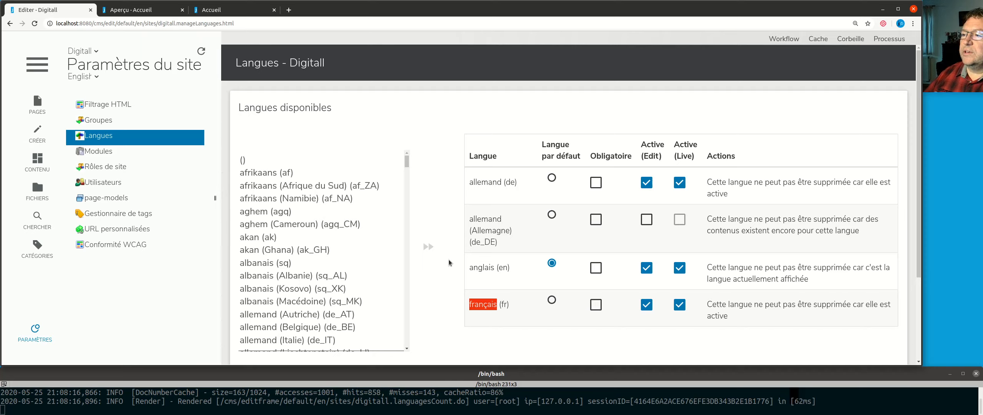
pyautogui.scroll(-1, 448, 261)
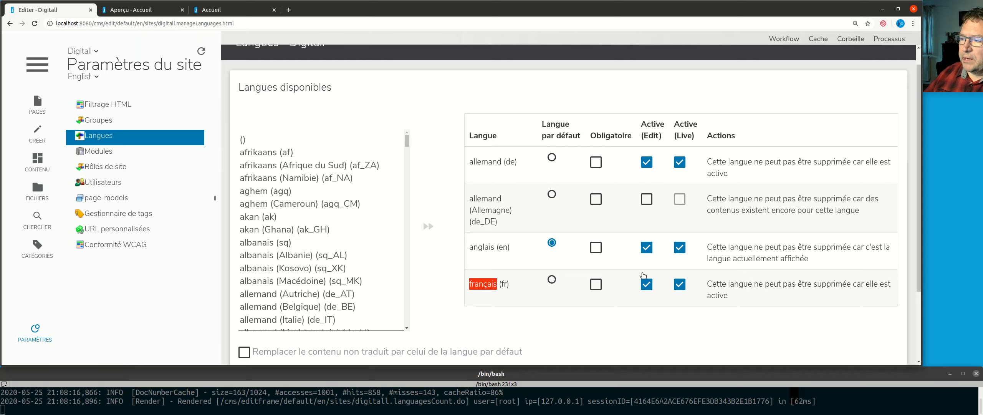
pyautogui.scroll(-1, 643, 275)
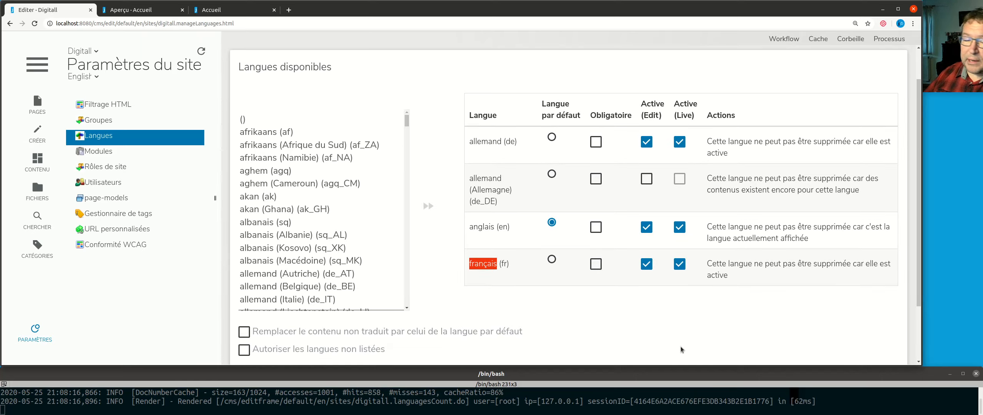
pyautogui.scroll(-1, 694, 268)
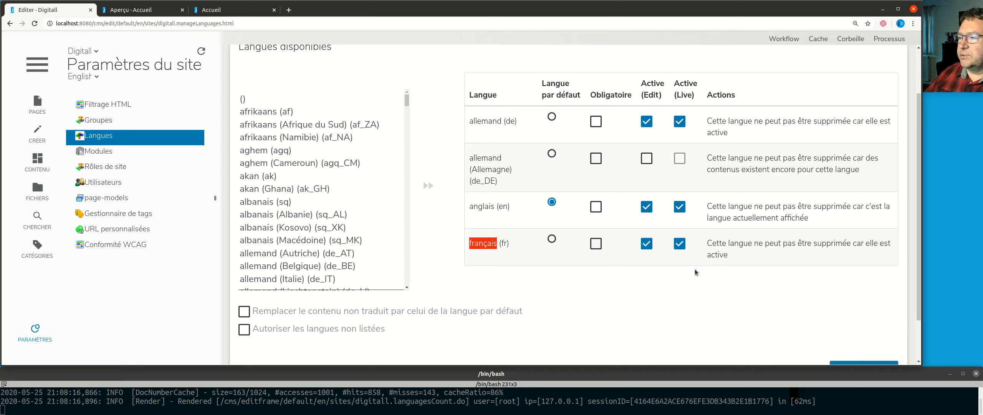
pyautogui.scroll(-2, 695, 272)
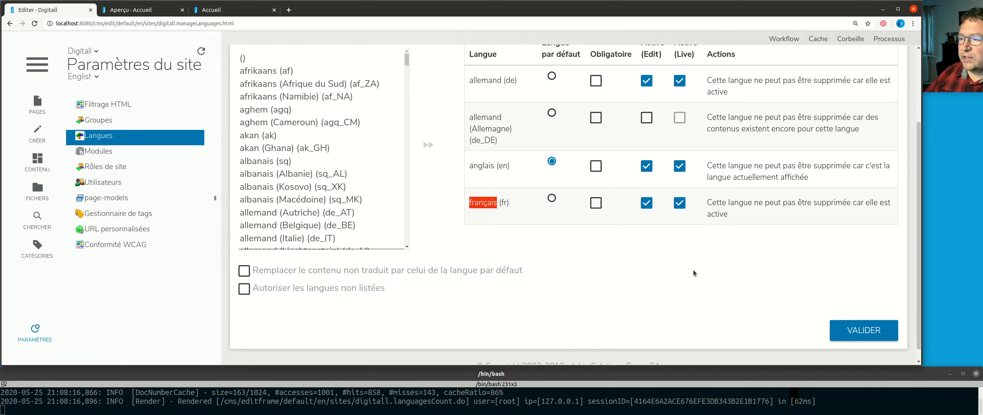
# Step: Make anglais (en) and français (fr) mandatory languages for the Digitall site and validate the settings
pyautogui.scroll(1, 693, 272)
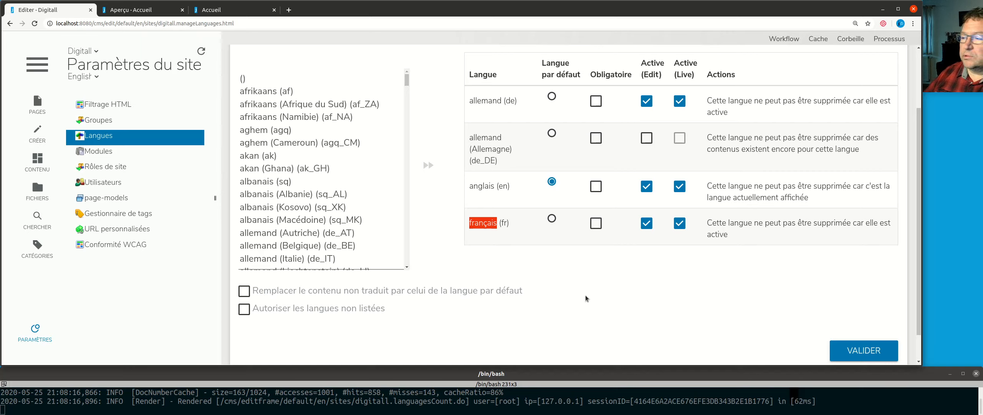
pyautogui.scroll(1, 557, 318)
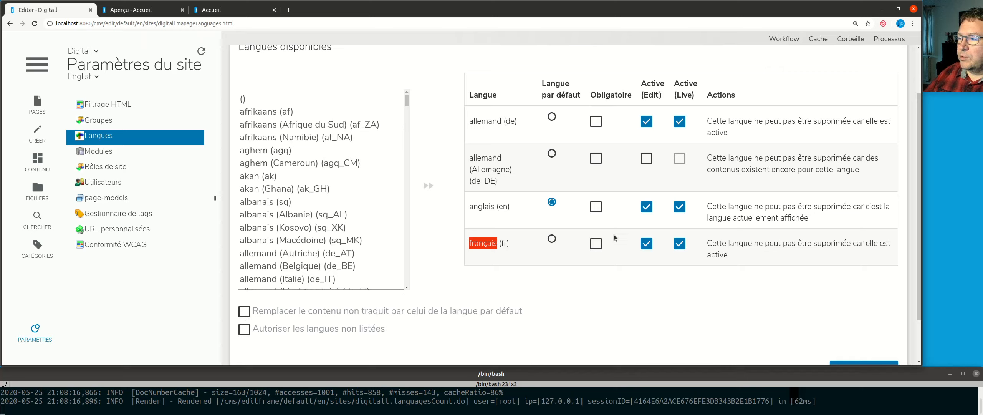
pyautogui.click(595, 207)
pyautogui.click(596, 243)
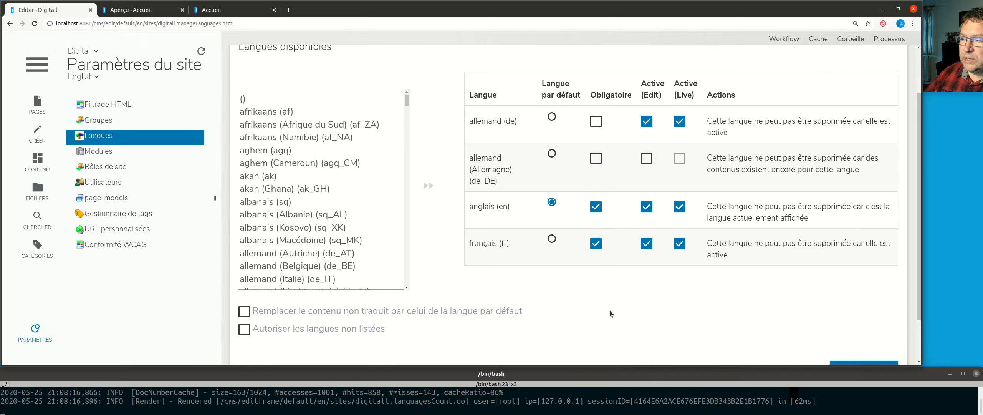
pyautogui.scroll(-1, 604, 307)
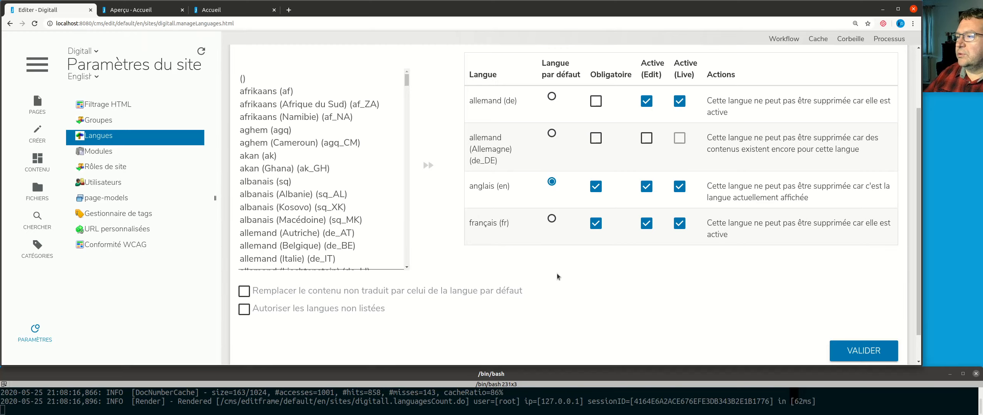
pyautogui.scroll(-2, 564, 280)
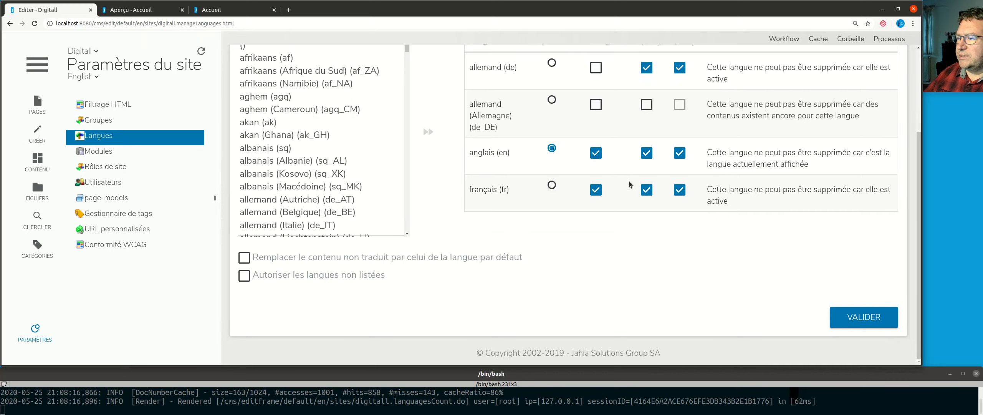
pyautogui.click(867, 318)
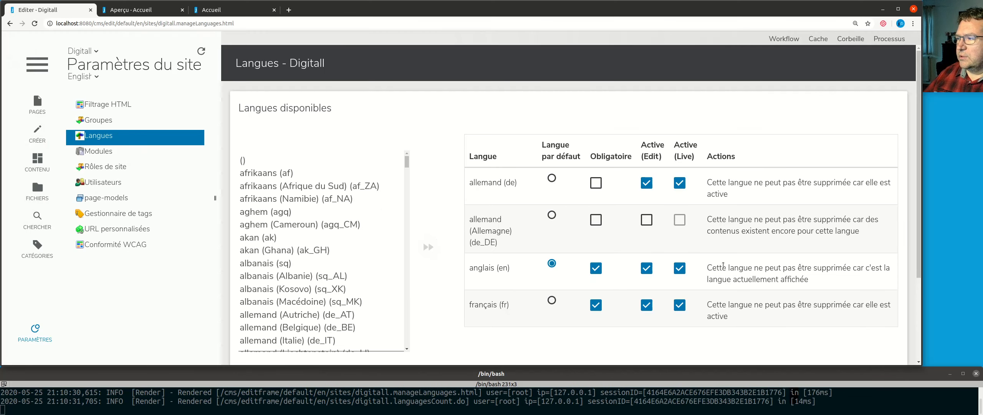
pyautogui.scroll(-1, 449, 210)
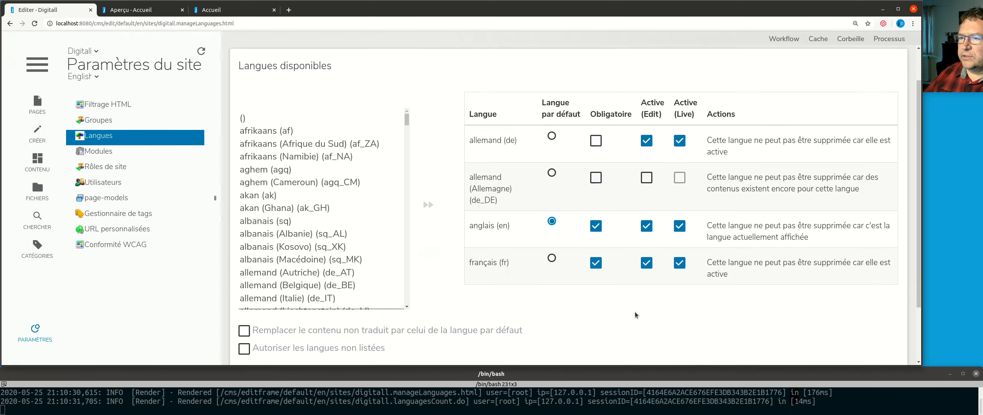
# Step: Return from the language settings to the Home page in the page editor and locate the global network text block
pyautogui.scroll(-1, 649, 312)
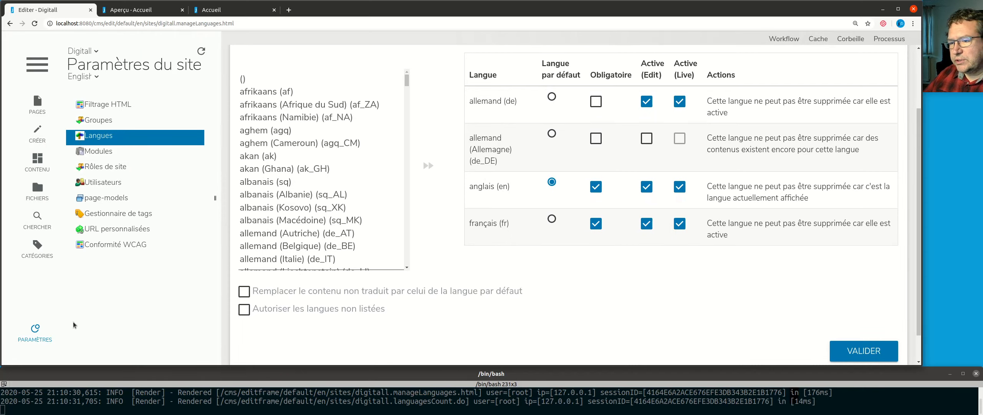
pyautogui.click(38, 108)
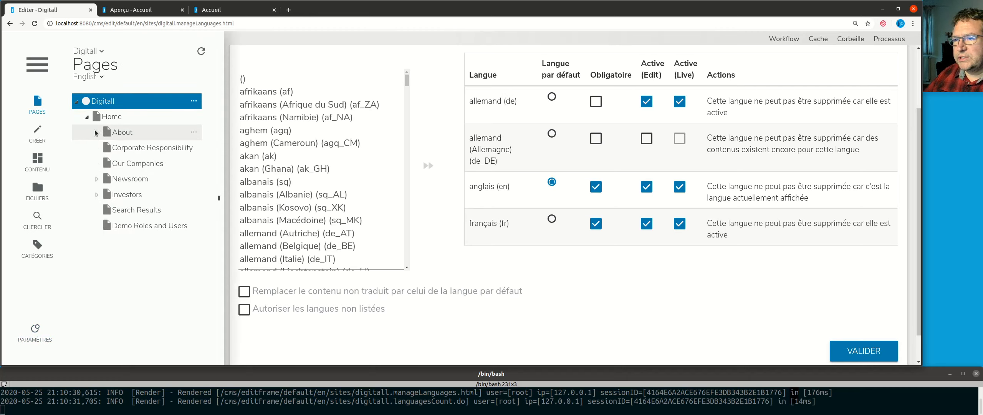
pyautogui.click(112, 117)
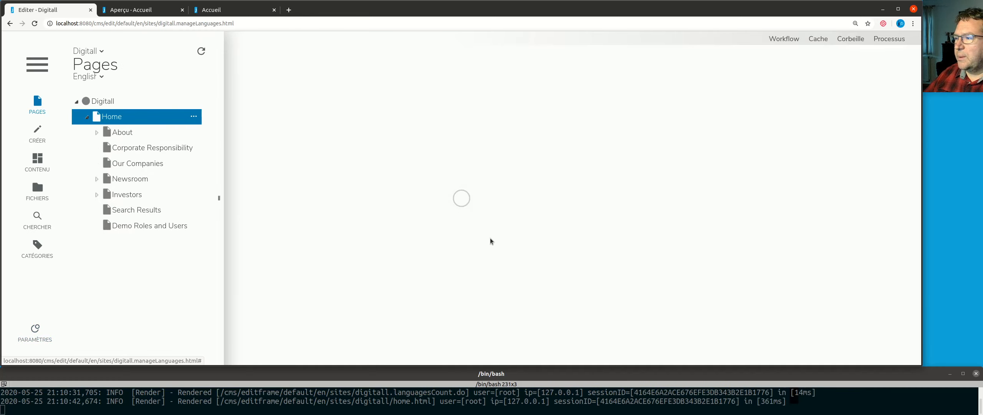
pyautogui.scroll(-10, 492, 244)
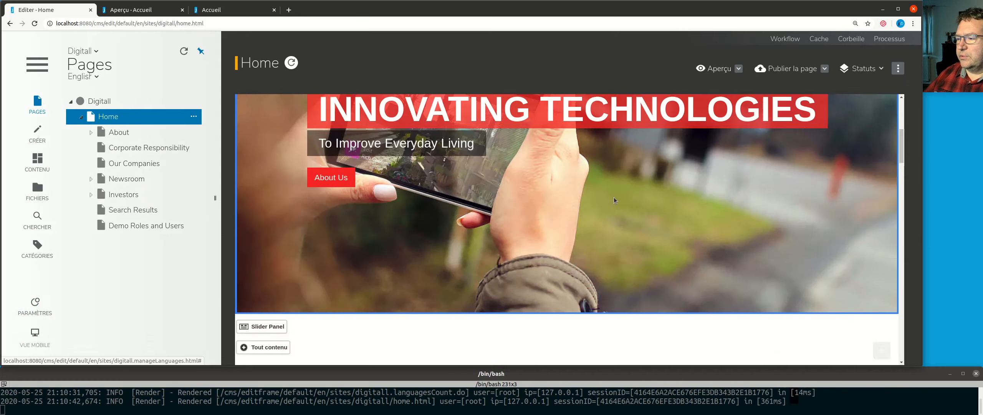
pyautogui.scroll(5, 616, 206)
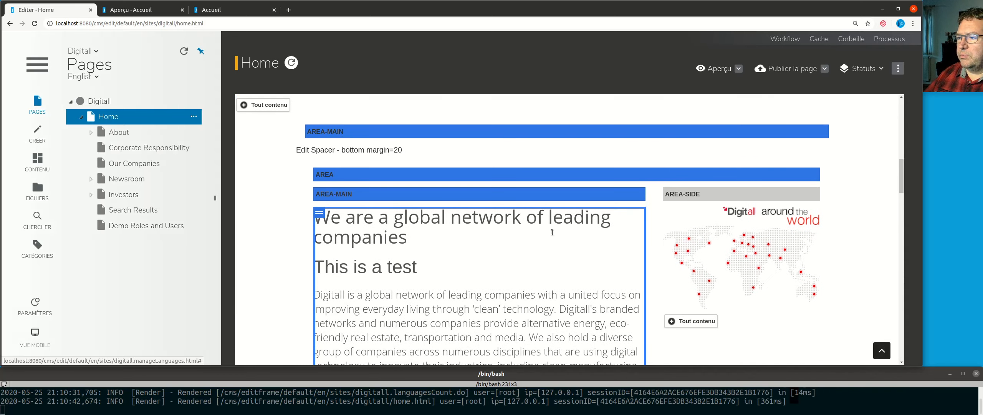
pyautogui.click(450, 250)
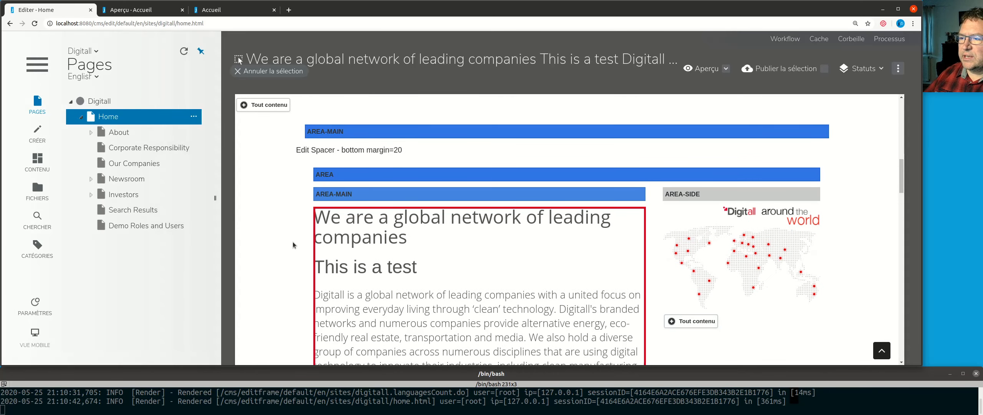
pyautogui.click(284, 230)
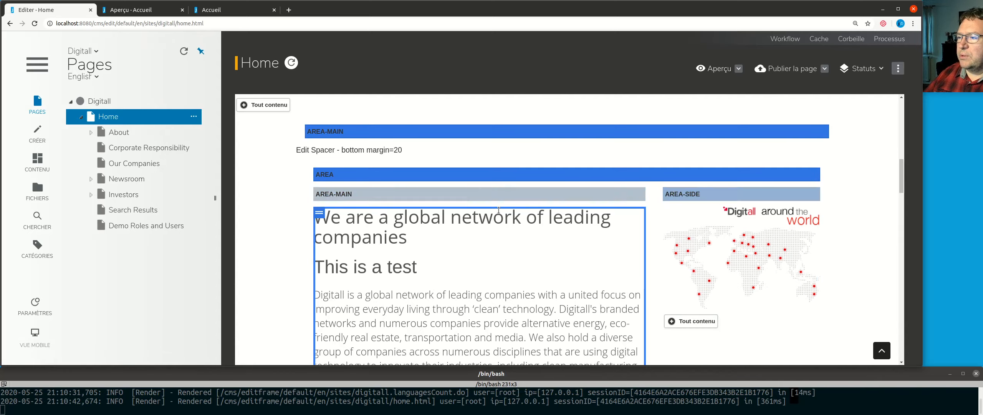
# Step: Display the publication statuses on the Home page and examine which content areas are flagged as modified
pyautogui.click(882, 71)
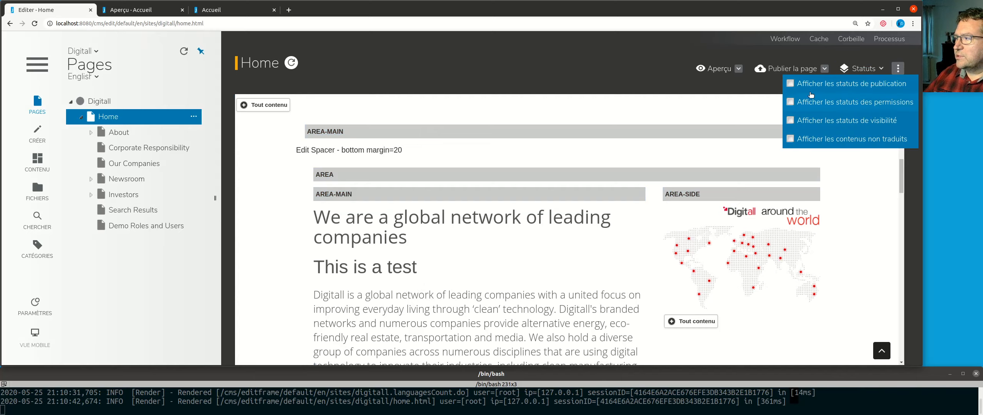
pyautogui.click(835, 87)
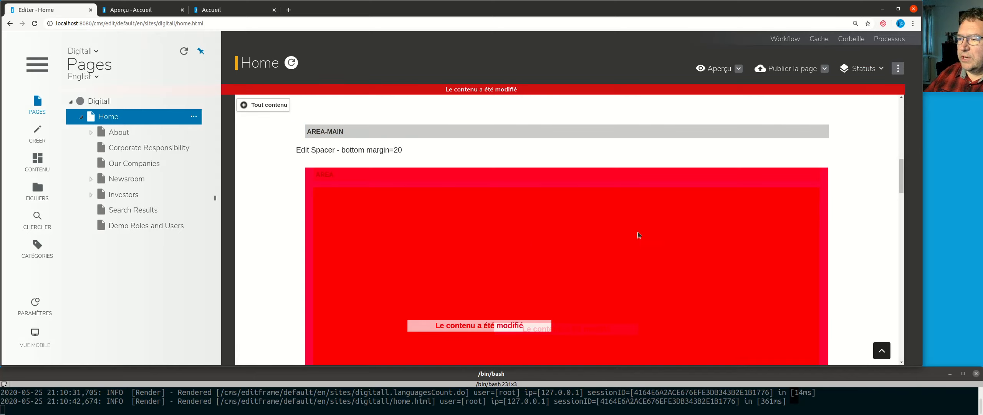
pyautogui.scroll(-3, 639, 235)
pyautogui.scroll(-5, 438, 198)
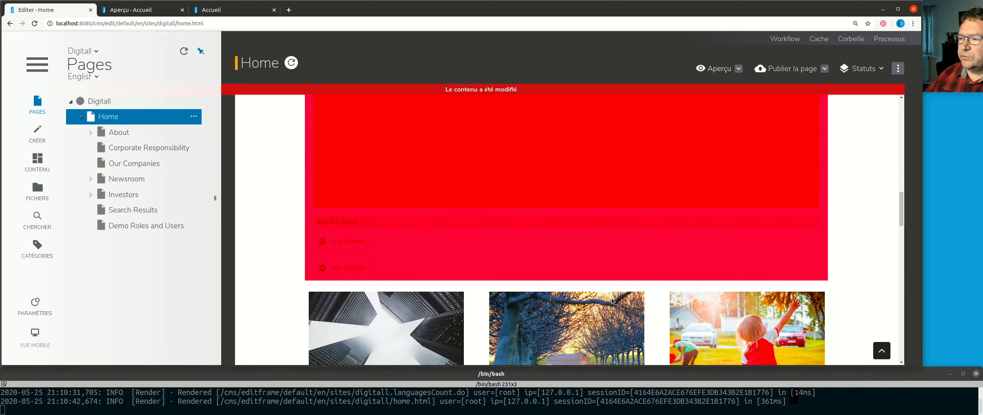
pyautogui.scroll(7, 462, 182)
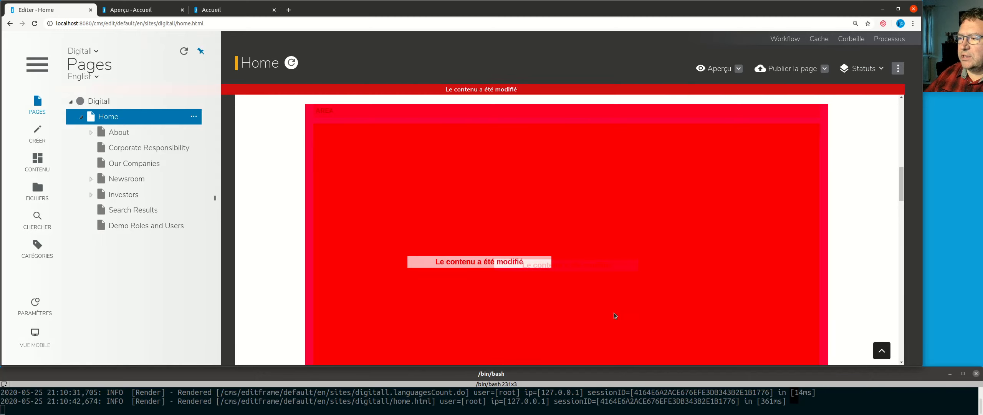
pyautogui.scroll(-4, 757, 271)
pyautogui.scroll(5, 588, 261)
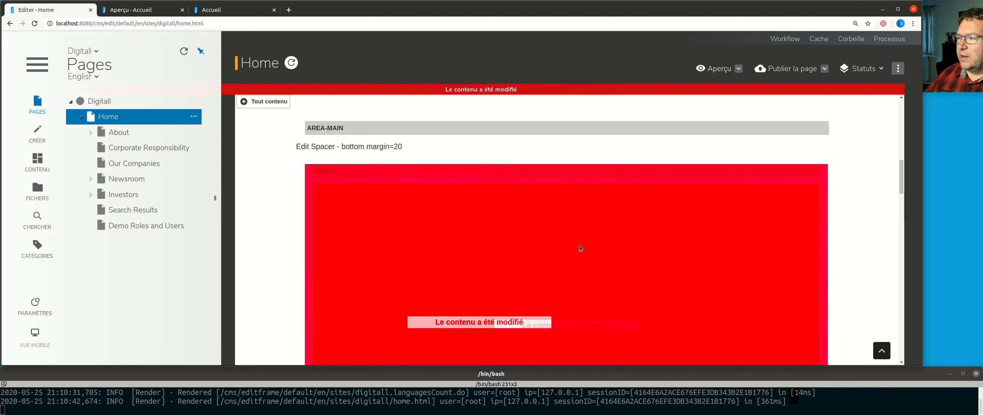
pyautogui.scroll(1, 579, 245)
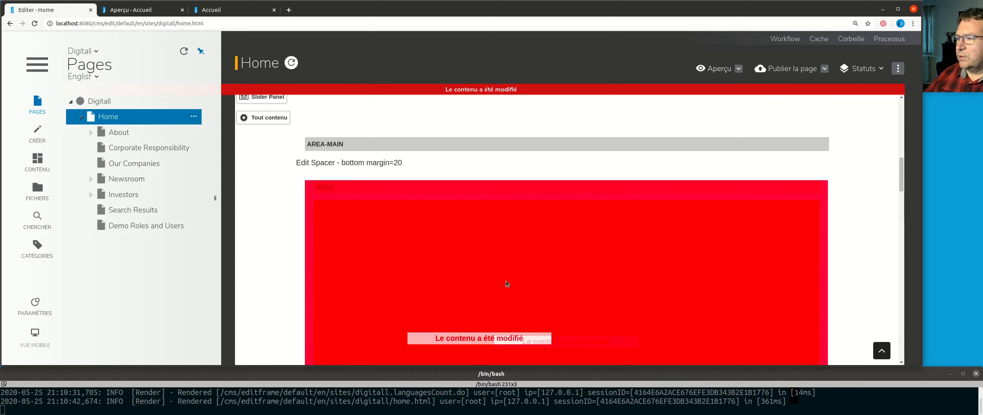
pyautogui.scroll(-5, 632, 155)
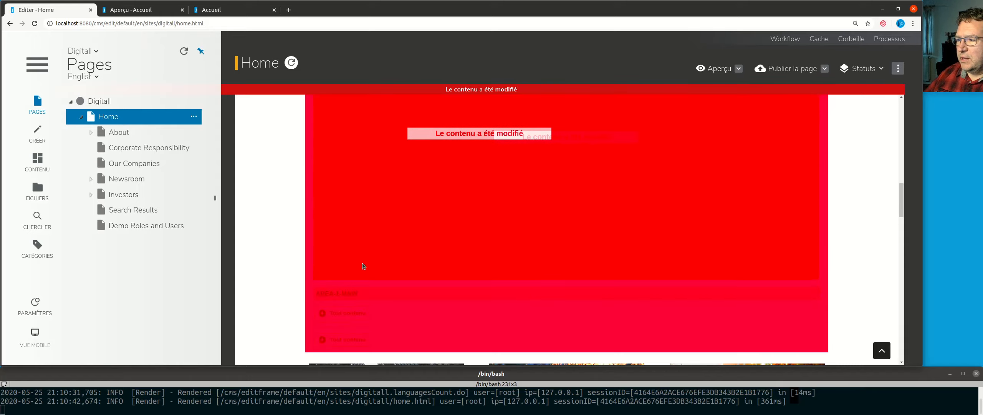
pyautogui.scroll(2, 576, 227)
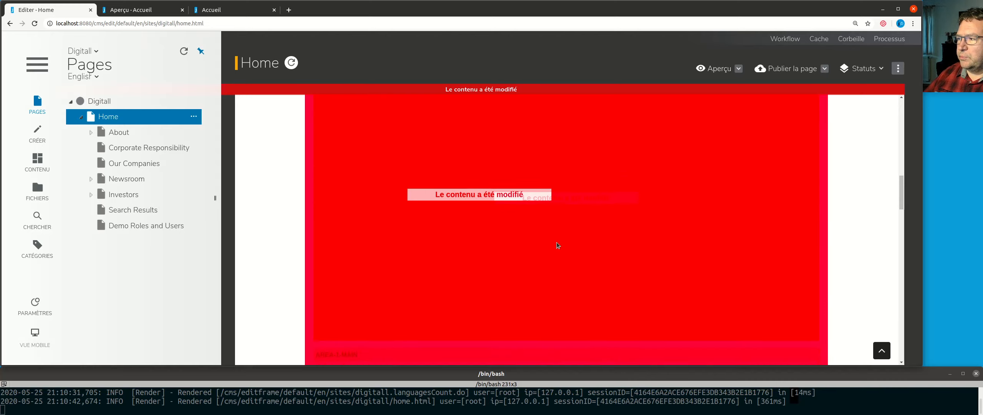
pyautogui.scroll(7, 710, 314)
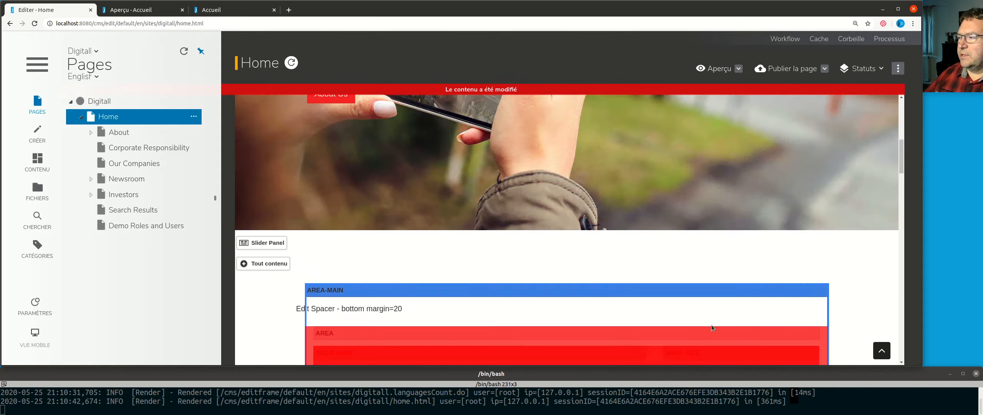
pyautogui.scroll(5, 860, 301)
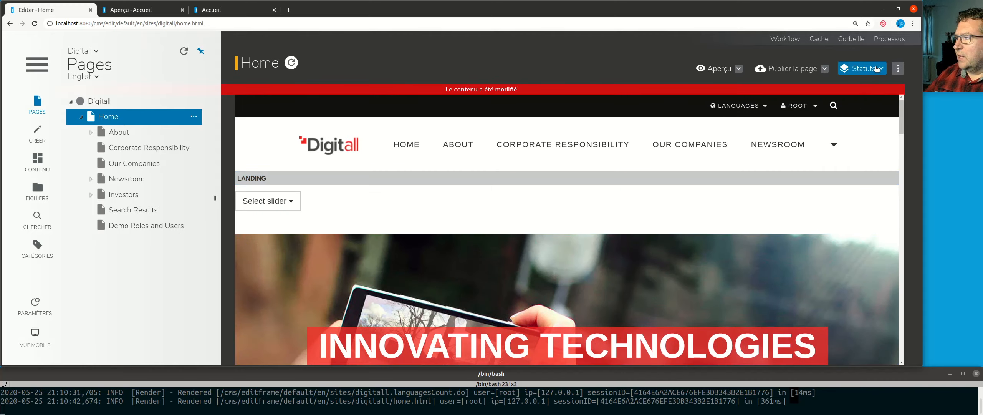
# Step: Hide the publication statuses on the Home page and return to the global network text block
pyautogui.click(869, 70)
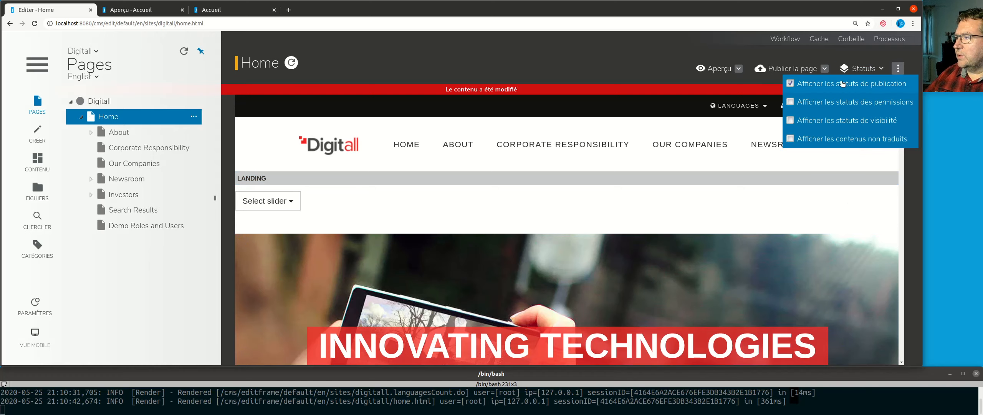
pyautogui.click(846, 84)
pyautogui.scroll(-10, 720, 131)
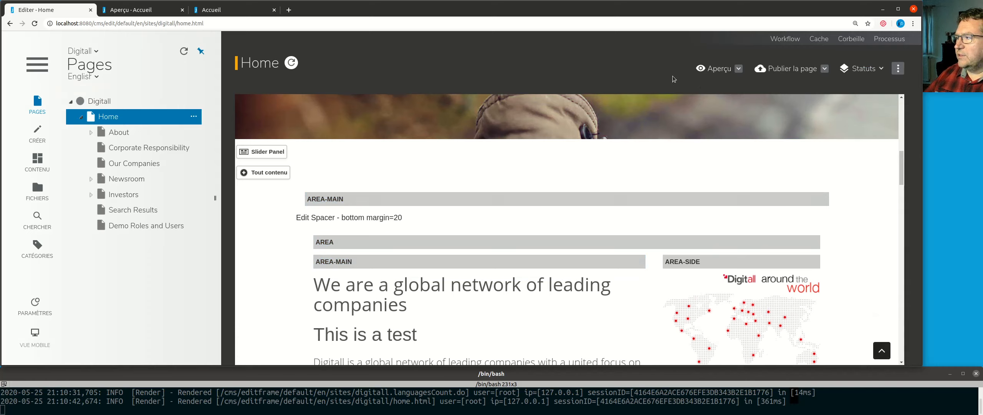
# Step: Compare the Home page's working version with its published version at the global network section, with the differences highlighted
pyautogui.click(740, 69)
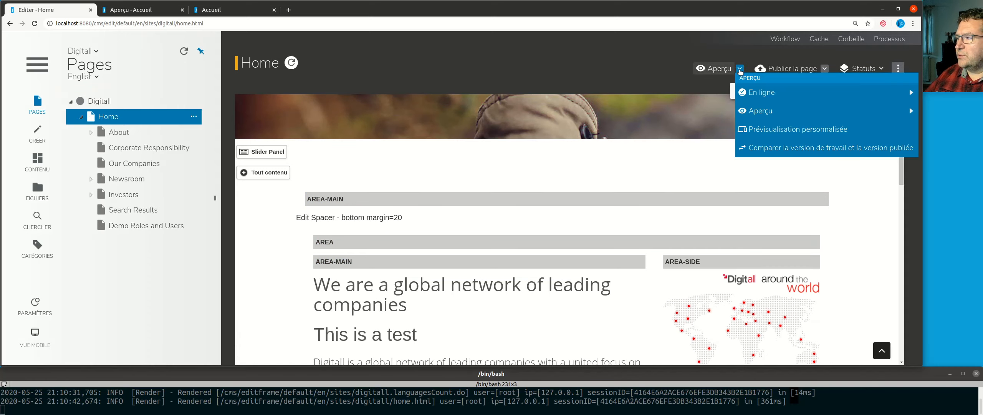
pyautogui.click(817, 149)
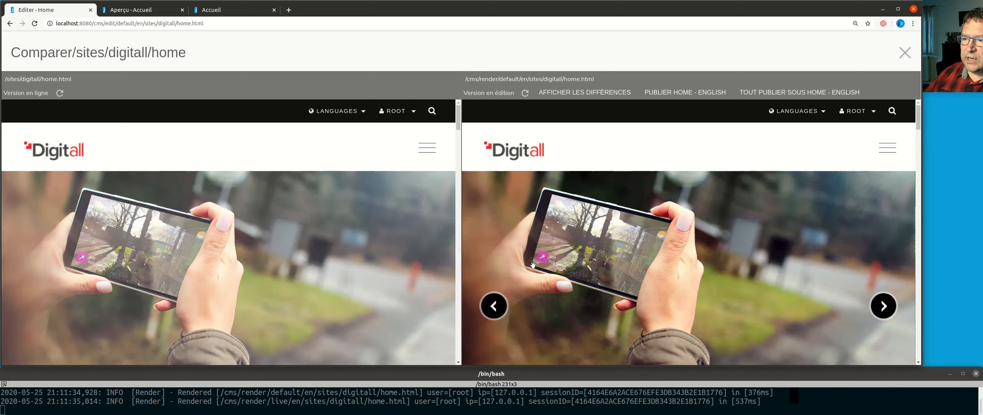
pyautogui.scroll(-10, 354, 246)
pyautogui.scroll(5, 353, 246)
pyautogui.scroll(1, 353, 247)
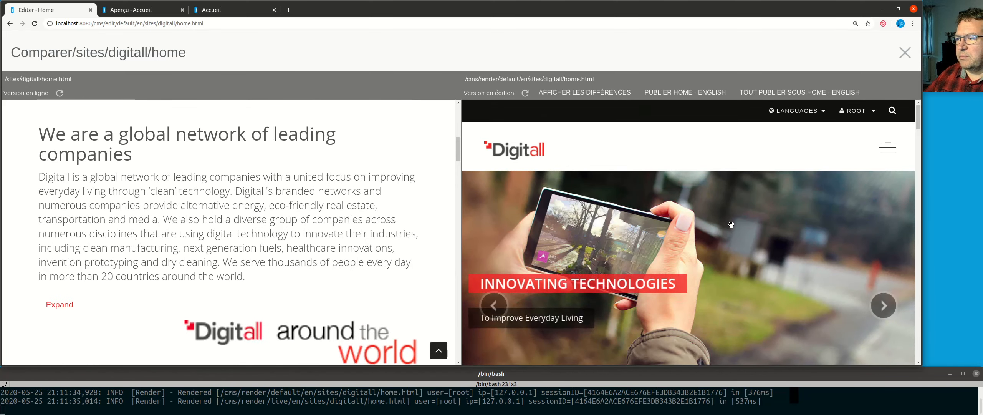
pyautogui.scroll(-6, 731, 224)
pyautogui.scroll(2, 732, 227)
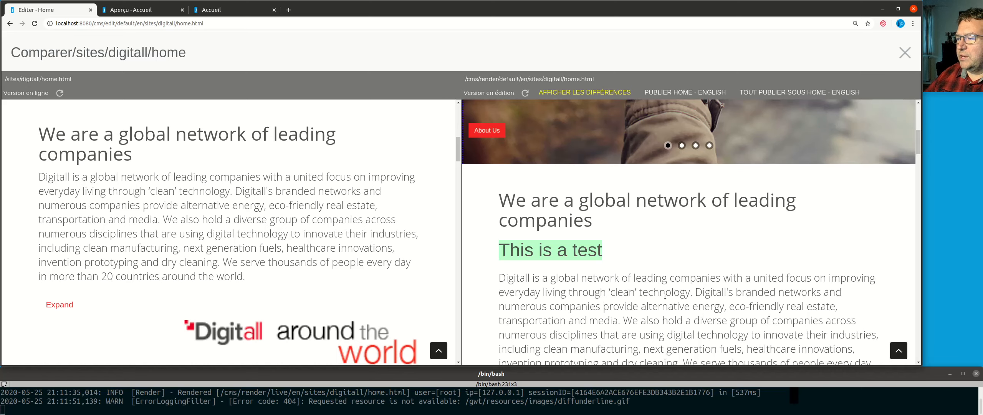
# Step: Examine the highlighted differences down the whole Home page and close the comparison
pyautogui.scroll(-3, 672, 288)
pyautogui.scroll(2, 677, 283)
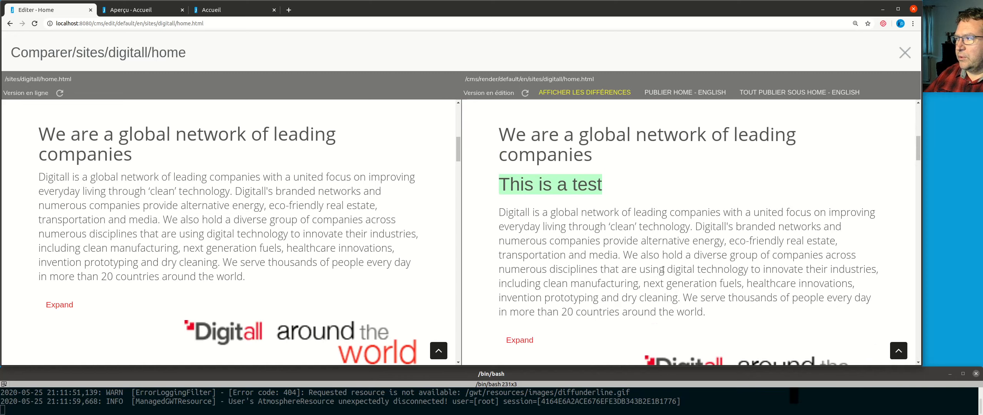
pyautogui.scroll(-5, 298, 260)
pyautogui.scroll(-10, 298, 260)
pyautogui.scroll(-6, 684, 292)
pyautogui.scroll(-15, 680, 285)
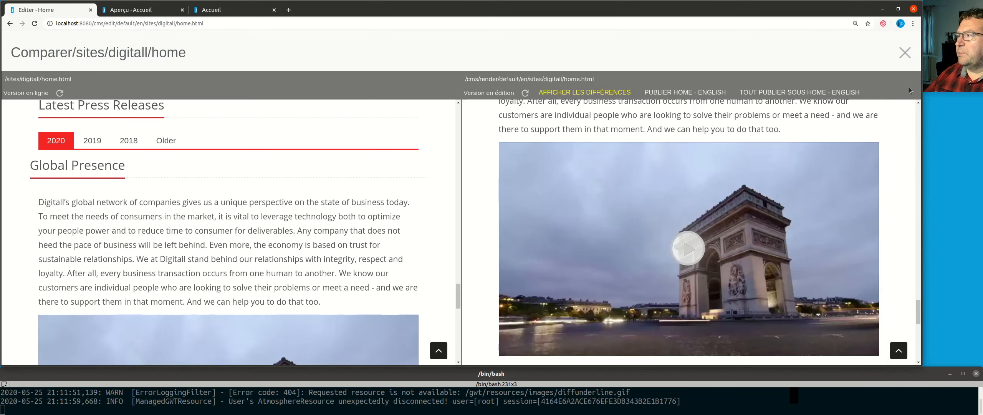
pyautogui.click(905, 53)
# Step: Compare only the global network text block's working and published versions, highlight their differences, and close the comparison
pyautogui.scroll(-3, 598, 287)
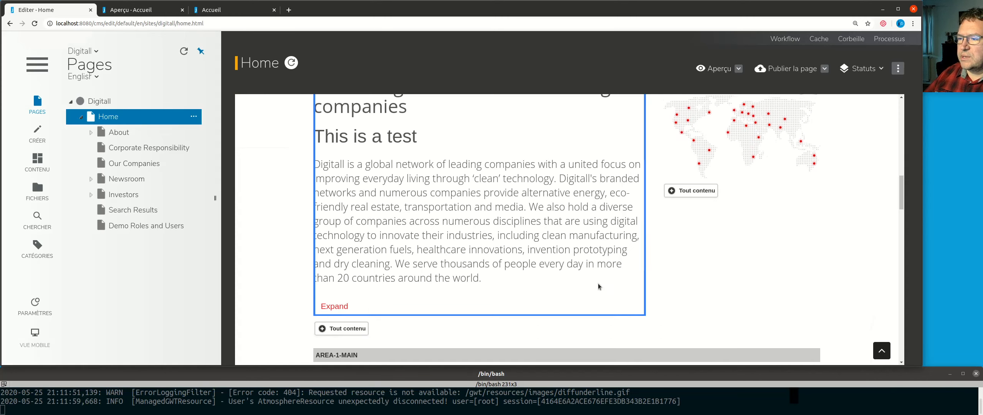
pyautogui.click(433, 258)
pyautogui.scroll(3, 478, 261)
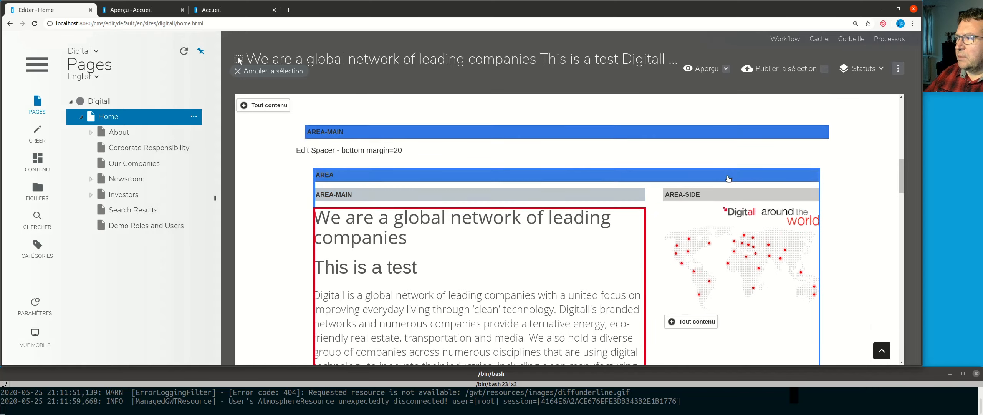
pyautogui.click(726, 69)
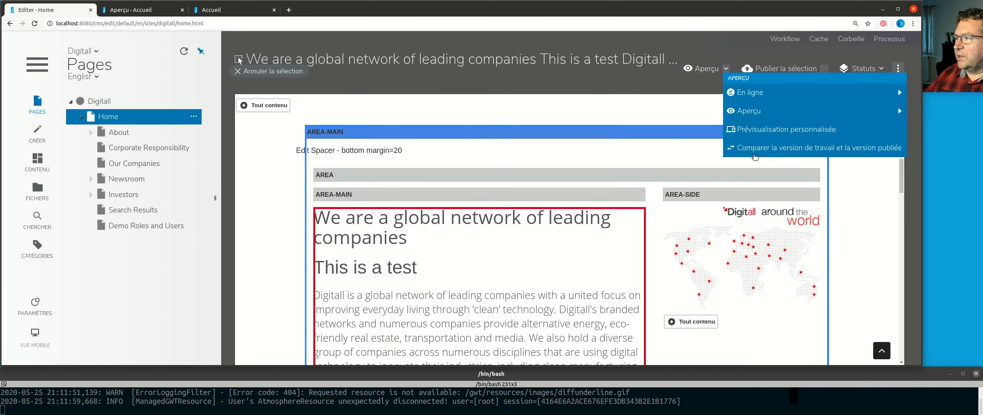
pyautogui.click(810, 151)
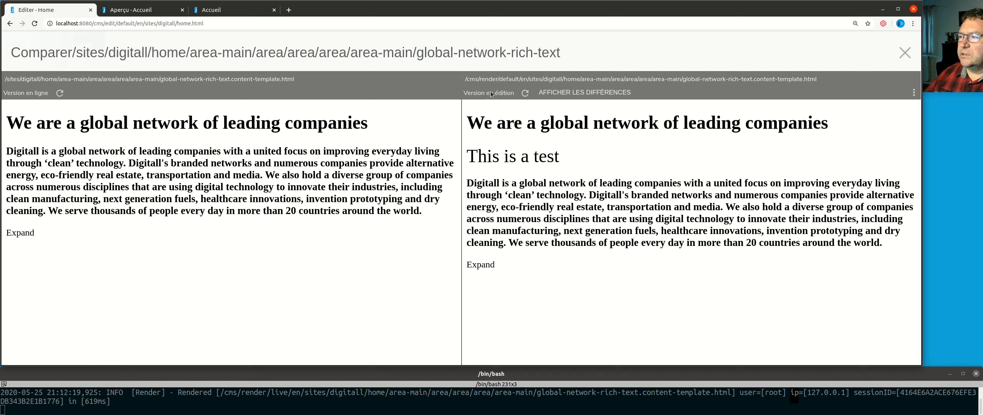
pyautogui.click(603, 92)
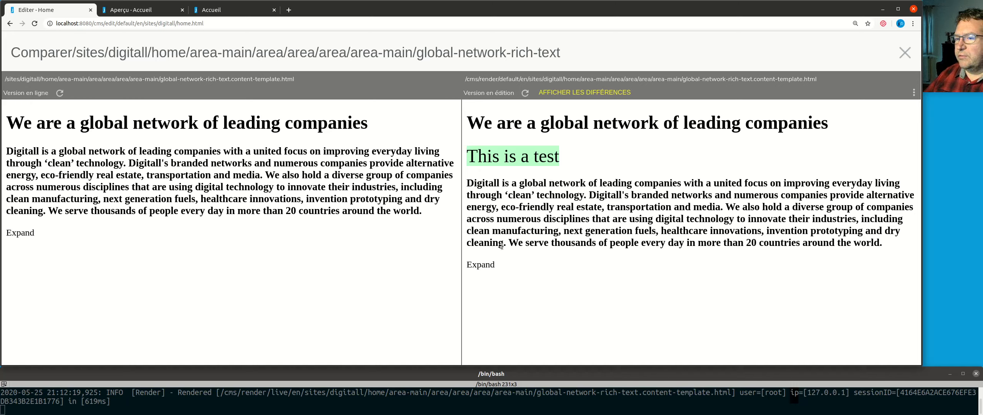
pyautogui.click(905, 53)
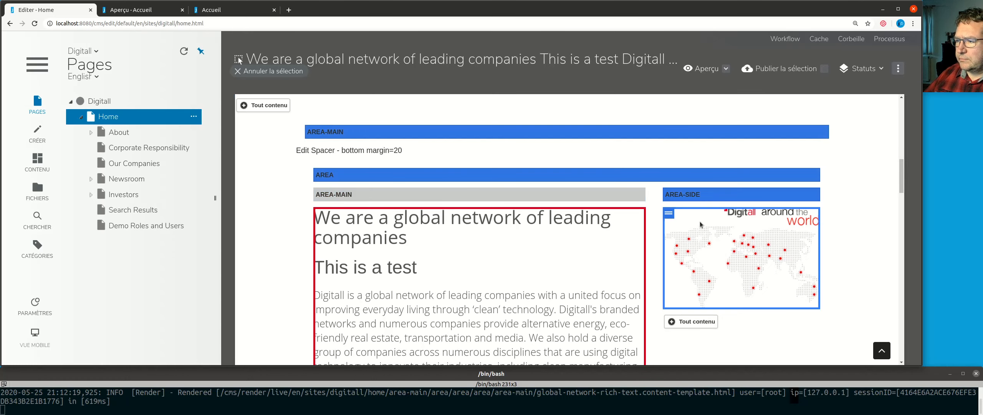
# Step: Examine the publish and unpublish options of the global network text block, without applying any, and clear the selection
pyautogui.scroll(3, 459, 202)
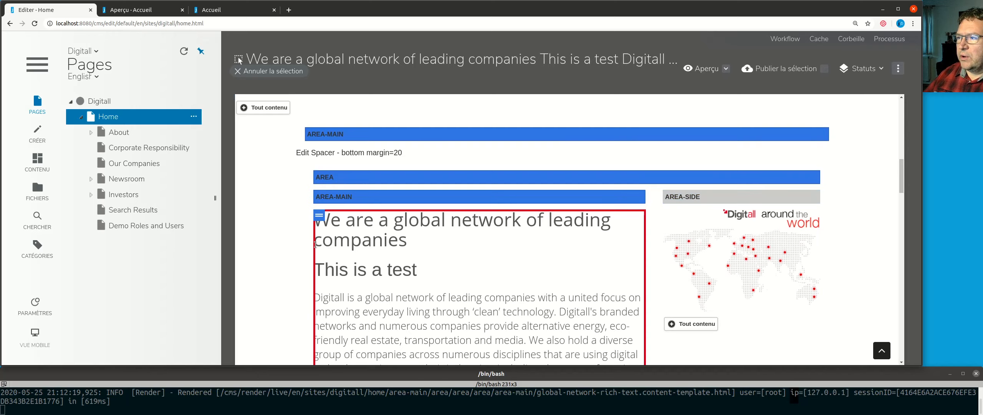
pyautogui.scroll(-2, 314, 244)
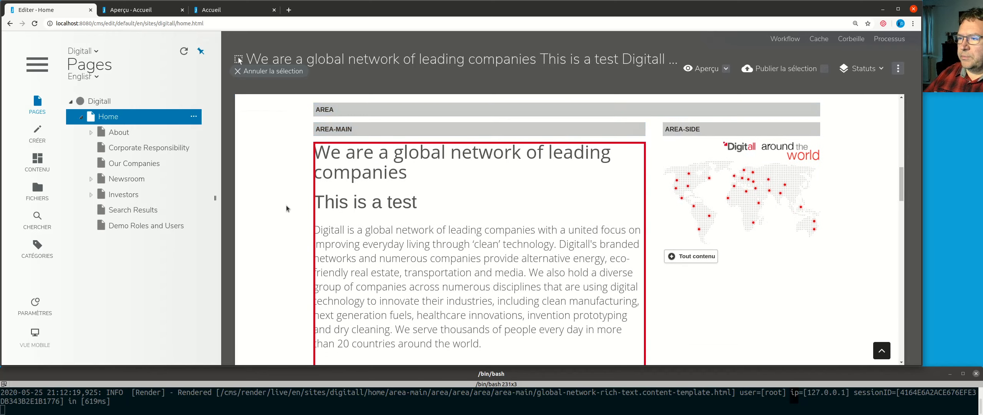
pyautogui.rightClick(443, 179)
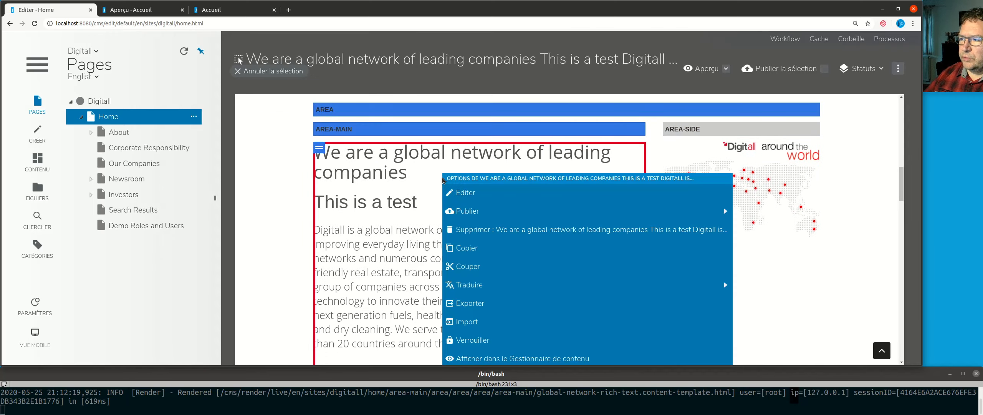
pyautogui.moveTo(461, 211)
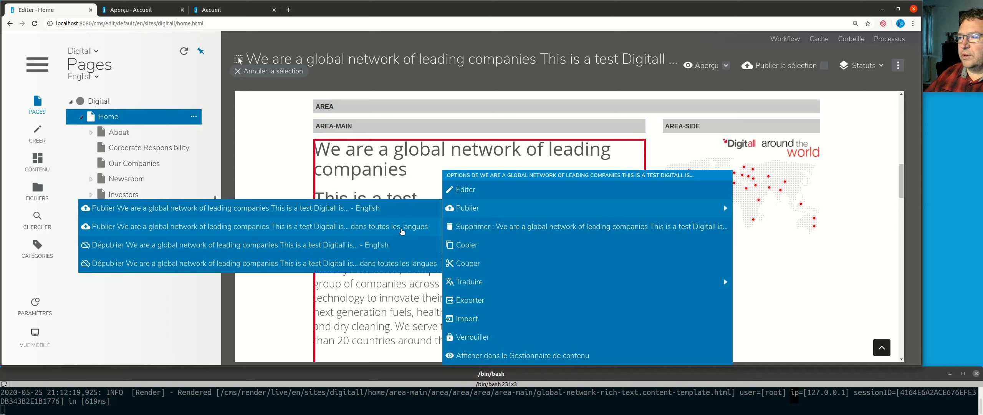
pyautogui.click(270, 151)
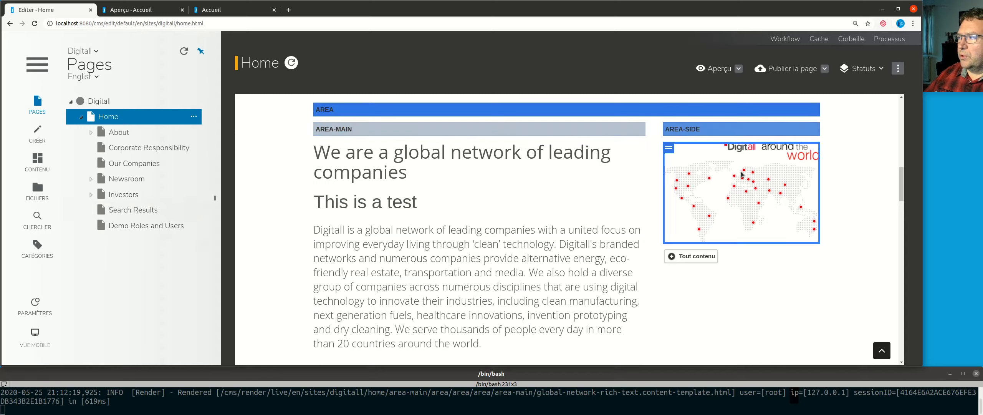
# Step: Start publishing the whole Home page in English, inspect the content listed in its publication info, and cancel the publication
pyautogui.click(797, 70)
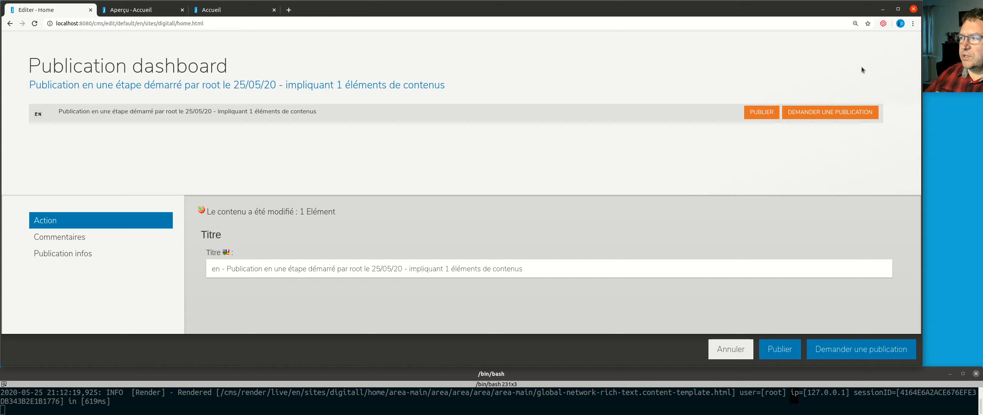
pyautogui.click(52, 255)
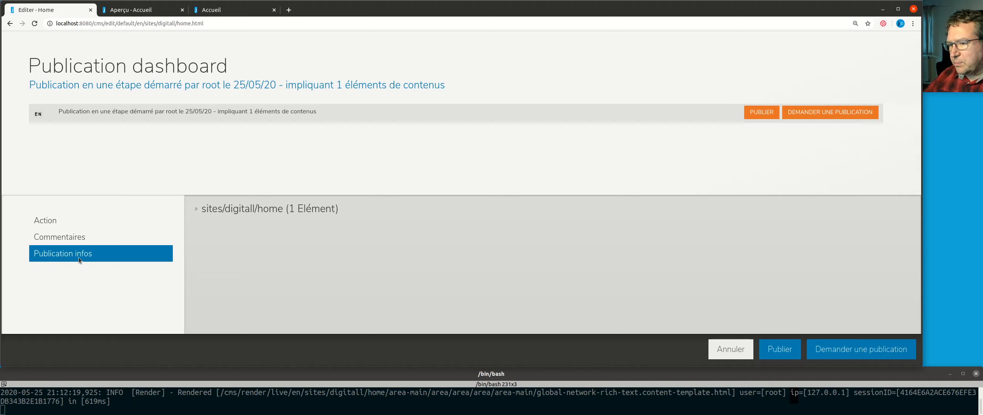
pyautogui.click(195, 209)
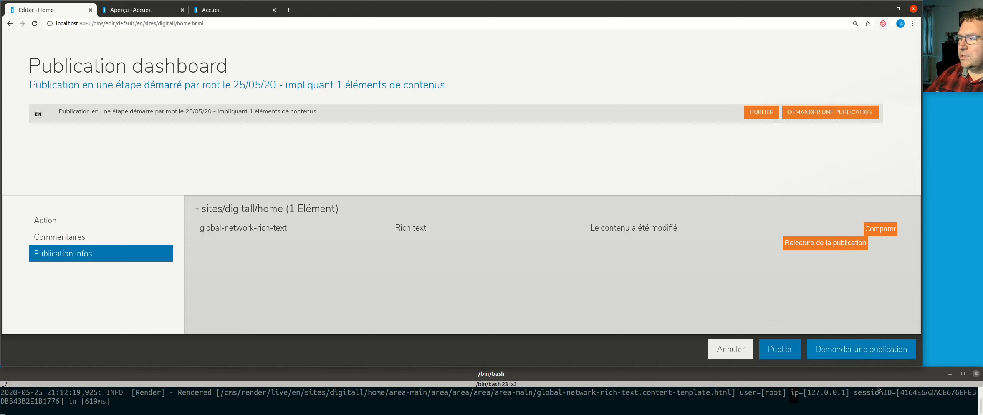
pyautogui.click(721, 349)
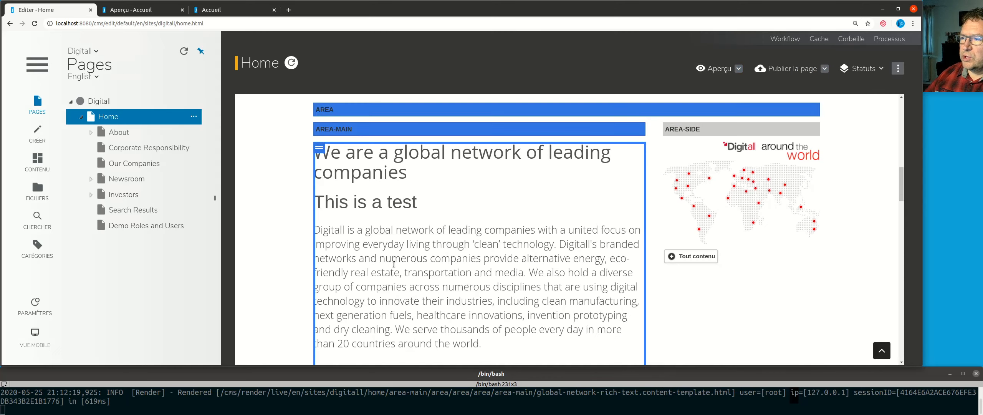
# Step: Start publishing only the selected global network text block, review the publication dashboard, and cancel it
pyautogui.click(389, 200)
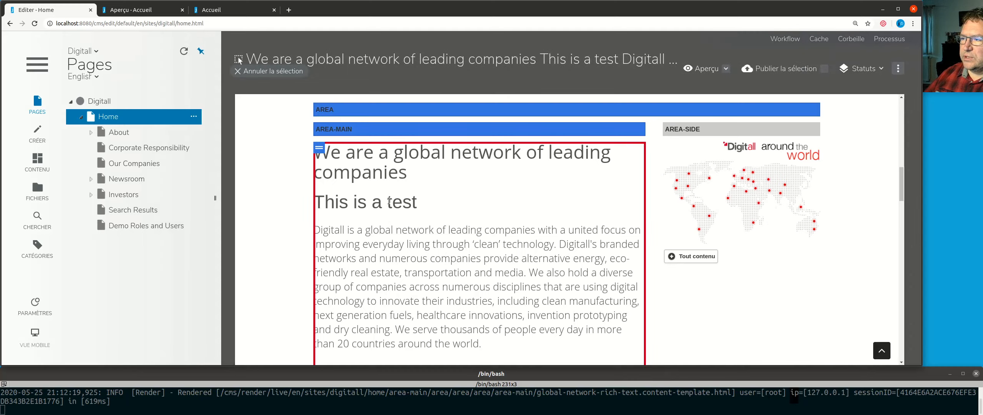
pyautogui.click(828, 68)
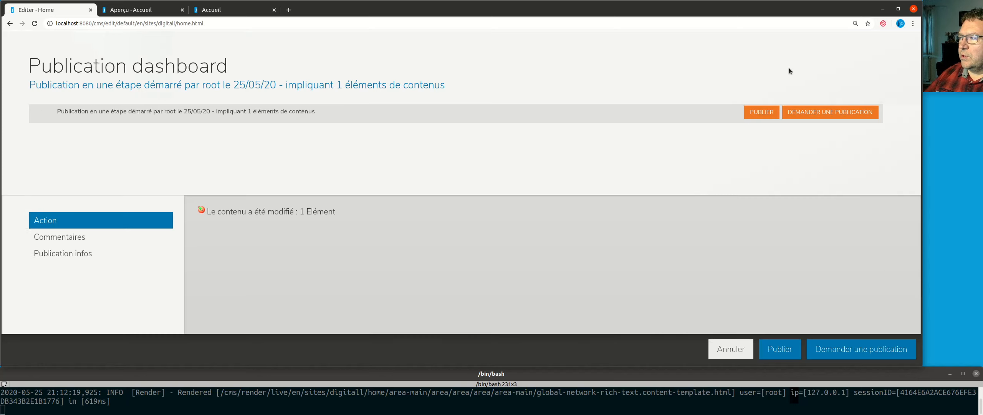
pyautogui.click(789, 68)
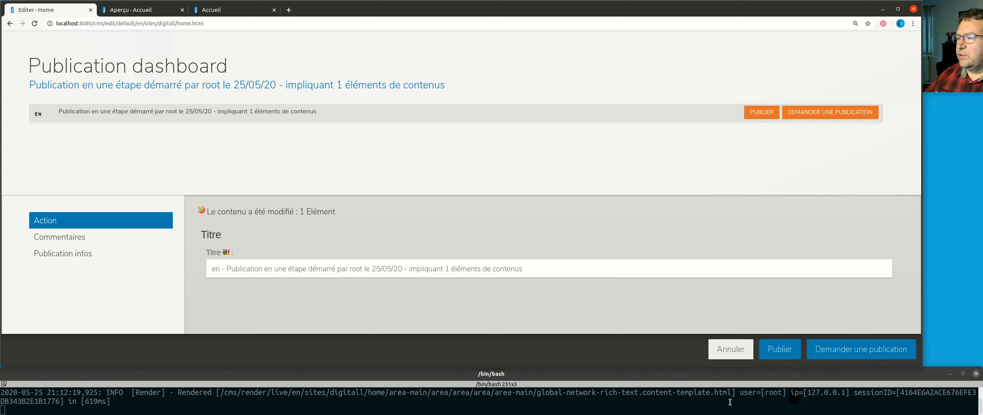
pyautogui.click(725, 350)
# Step: Add the line "This is a test" above the English Global Presence text on the Home page and save the block
pyautogui.scroll(-10, 473, 220)
pyautogui.scroll(-7, 473, 221)
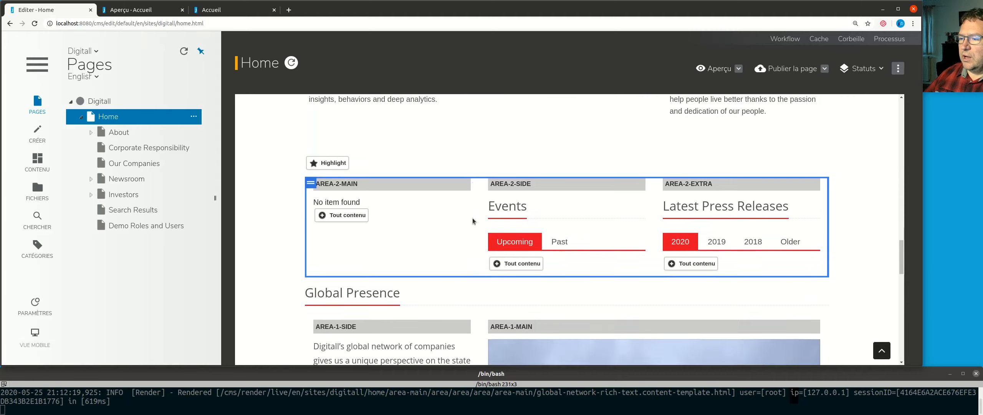
pyautogui.doubleClick(416, 204)
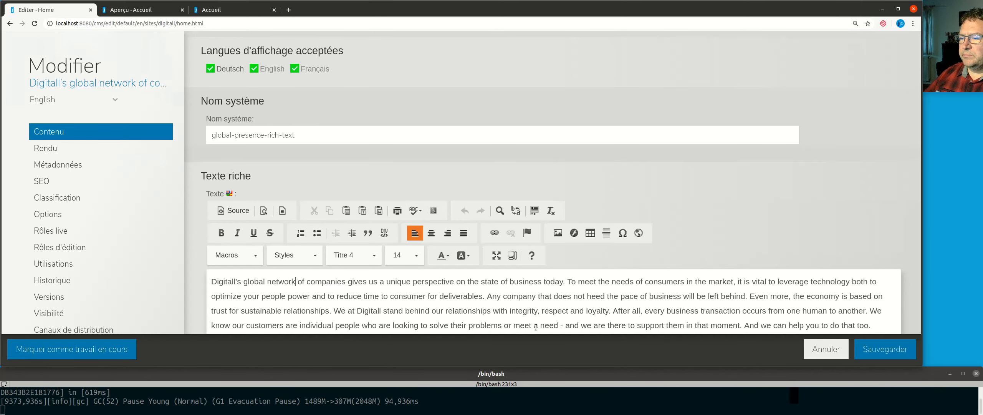
pyautogui.press('Return')
pyautogui.write('This is a test')
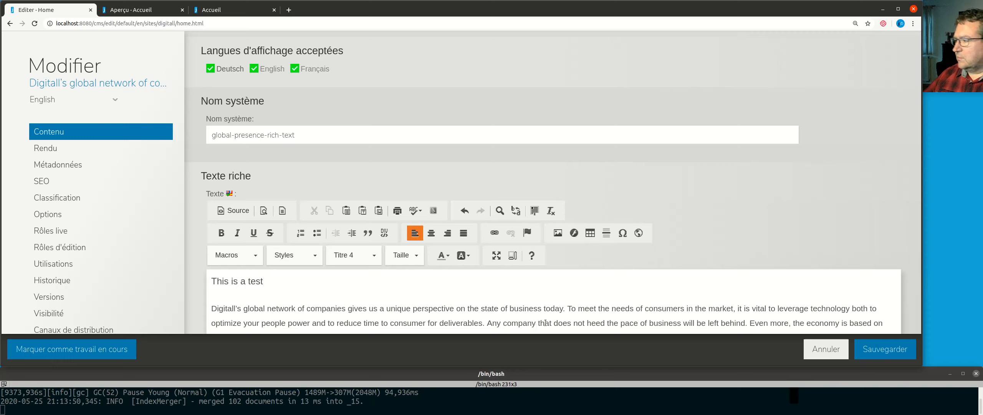
pyautogui.click(882, 350)
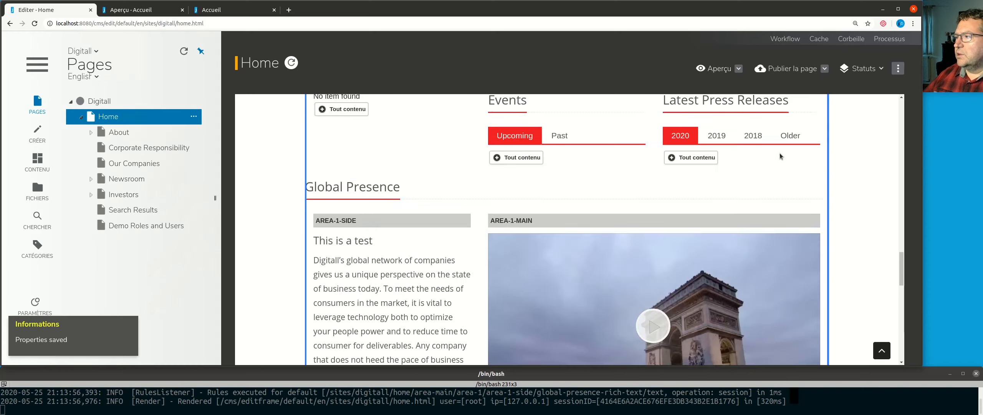
# Step: Start publishing the Home page again, expand the modified elements in its publication info, and cancel
pyautogui.click(787, 68)
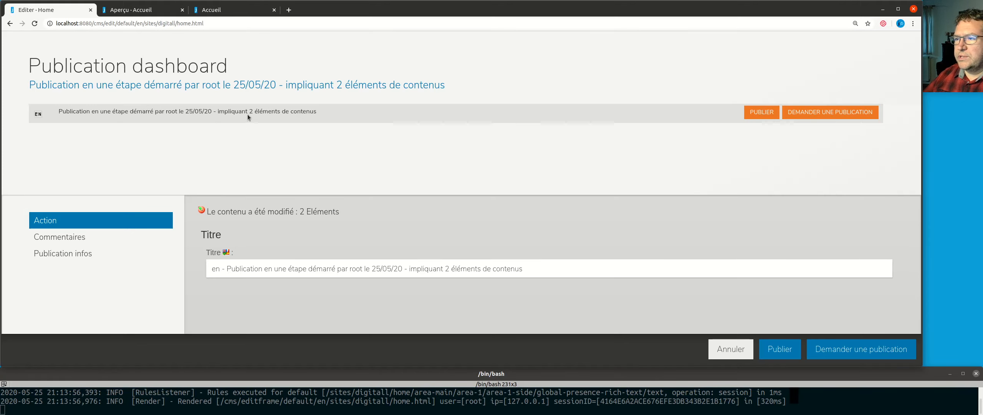
pyautogui.click(57, 255)
pyautogui.click(196, 209)
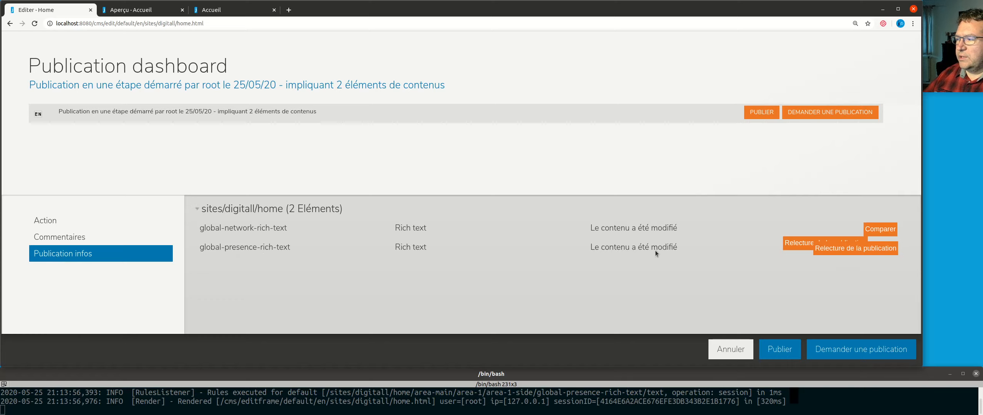
pyautogui.click(730, 350)
# Step: Select the global network text block, check how many elements its own publication involves, and cancel
pyautogui.scroll(-2, 427, 249)
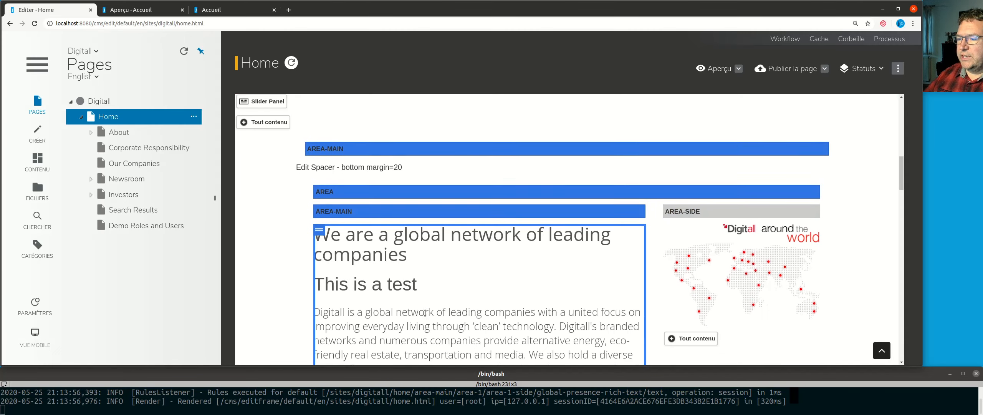
pyautogui.click(427, 250)
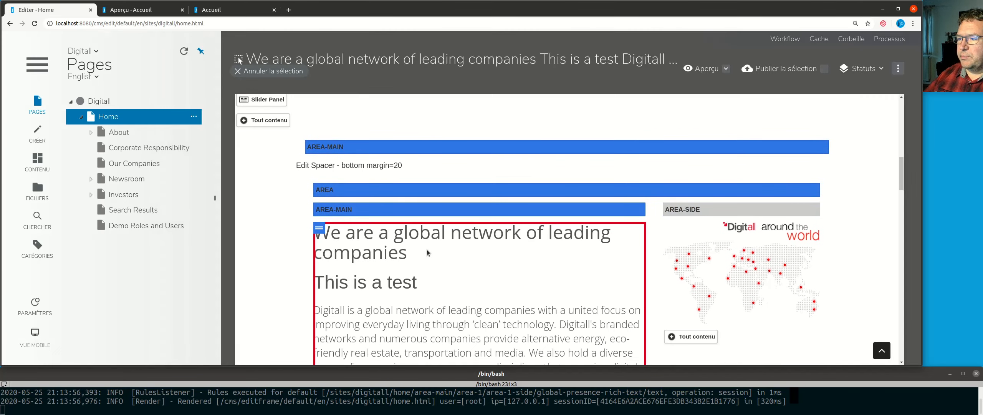
pyautogui.click(791, 70)
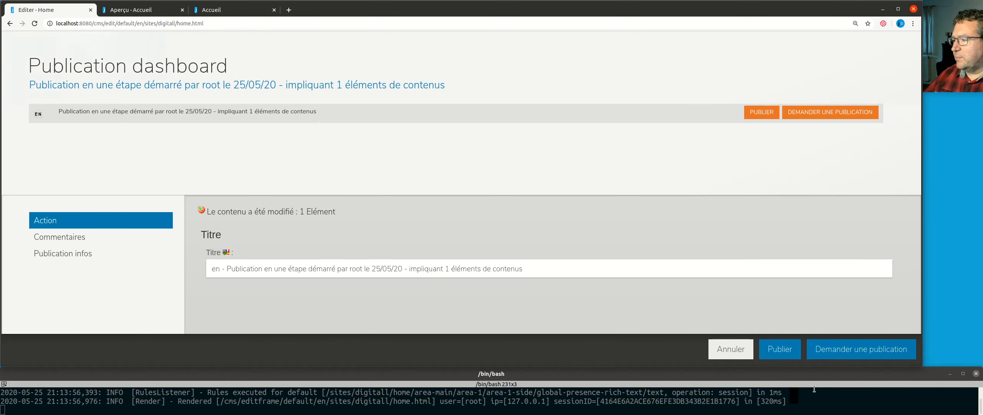
pyautogui.click(730, 352)
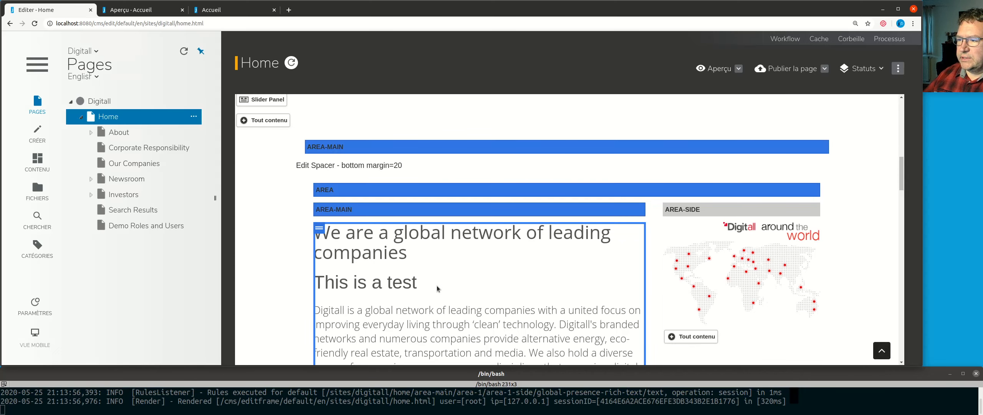
# Step: Request publication of only the English version of the global network text block through the publication workflow
pyautogui.click(436, 286)
pyautogui.rightClick(424, 251)
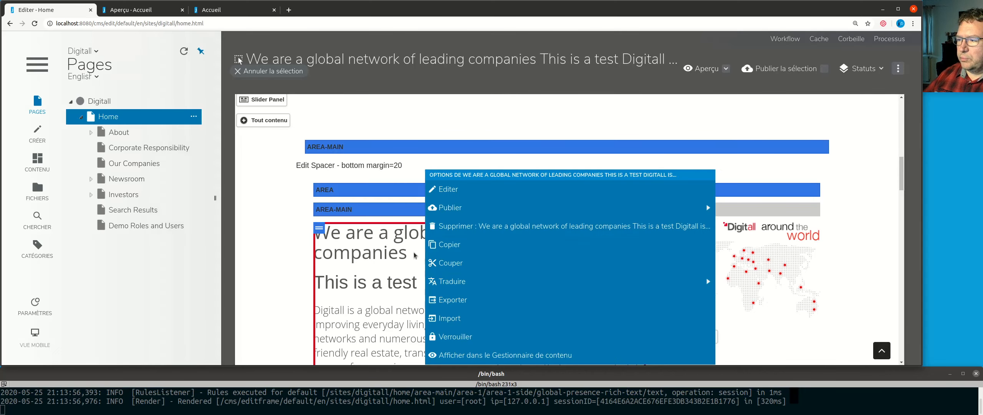
pyautogui.moveTo(512, 207)
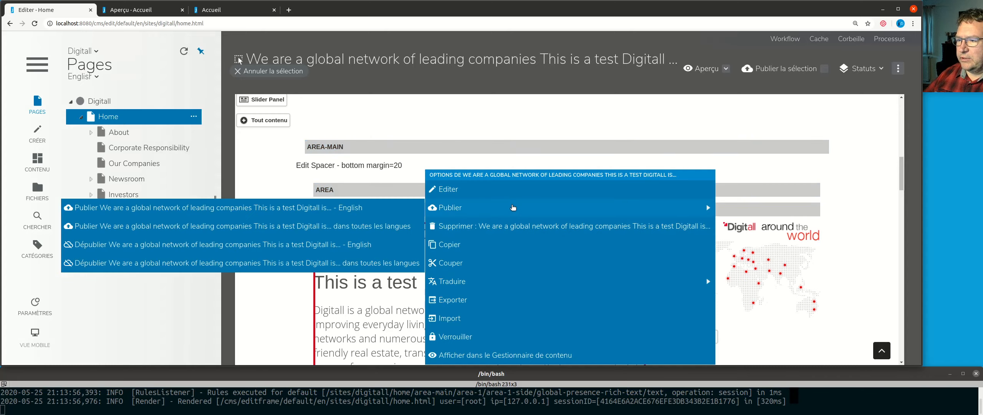
pyautogui.click(657, 193)
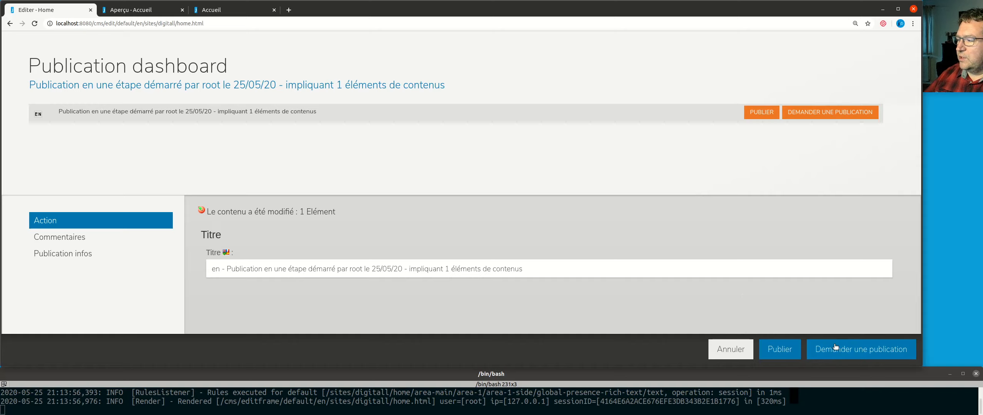
pyautogui.click(869, 352)
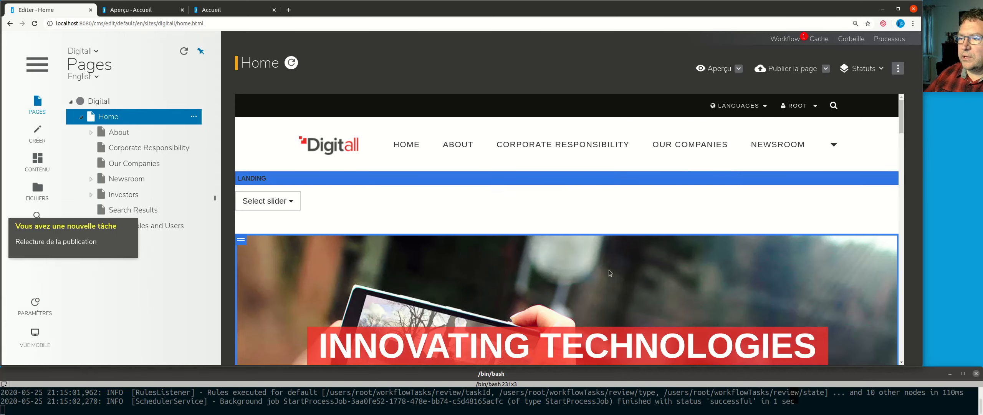
# Step: Open the global network text block for editing, inspect its read-only content and lock information, and close it without saving
pyautogui.scroll(-10, 608, 269)
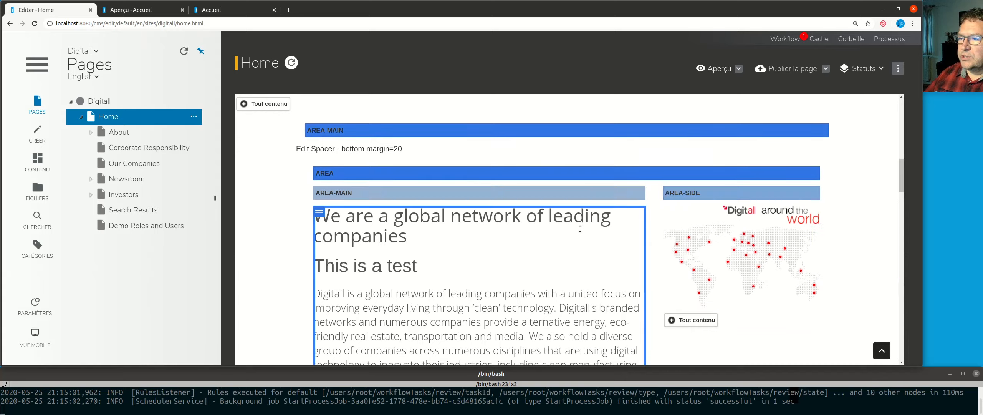
pyautogui.scroll(-2, 393, 239)
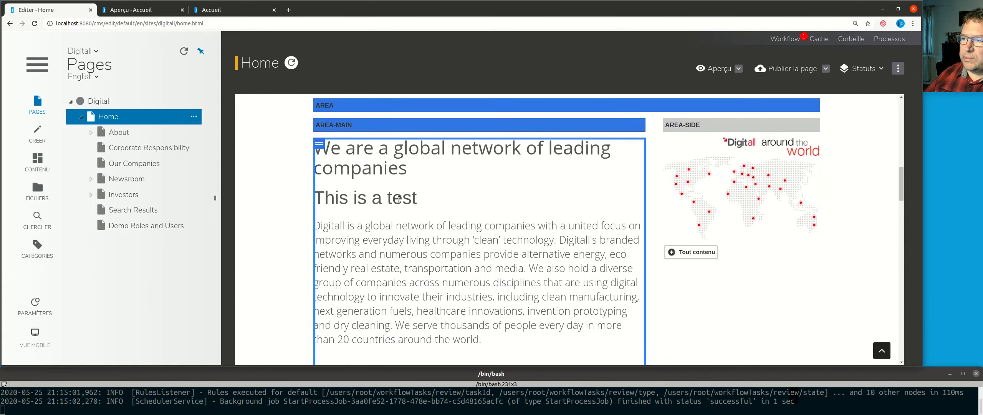
pyautogui.click(508, 203)
pyautogui.doubleClick(510, 200)
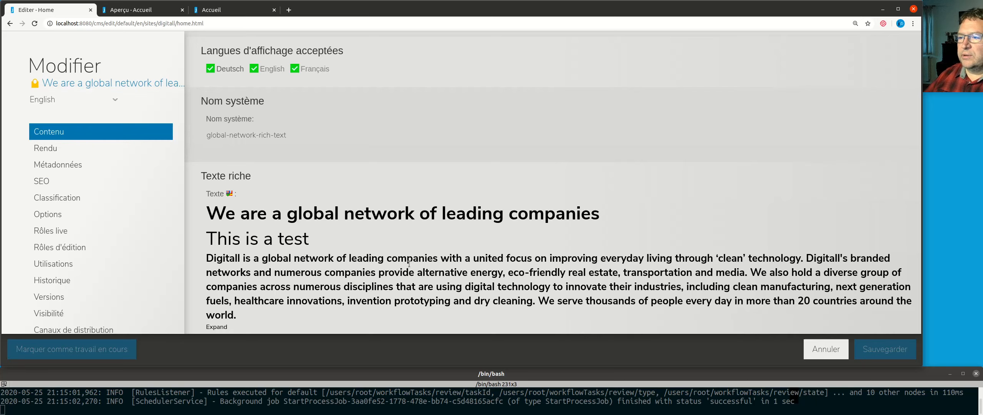
pyautogui.scroll(-2, 222, 161)
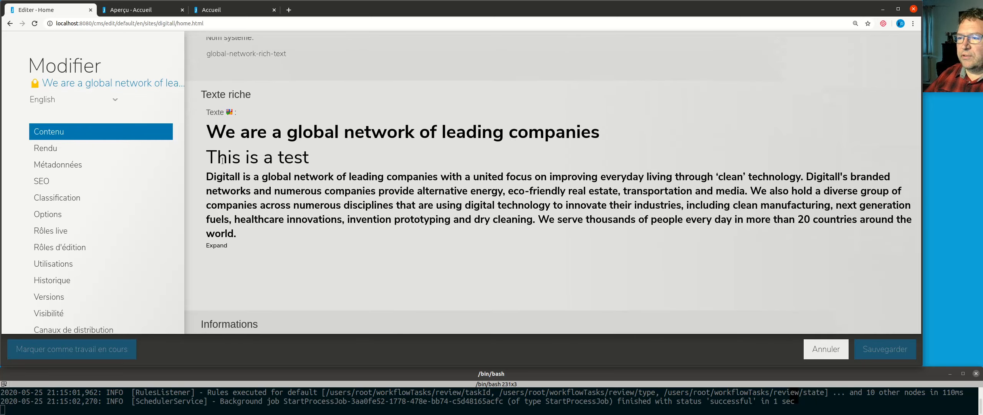
pyautogui.scroll(-2, 541, 263)
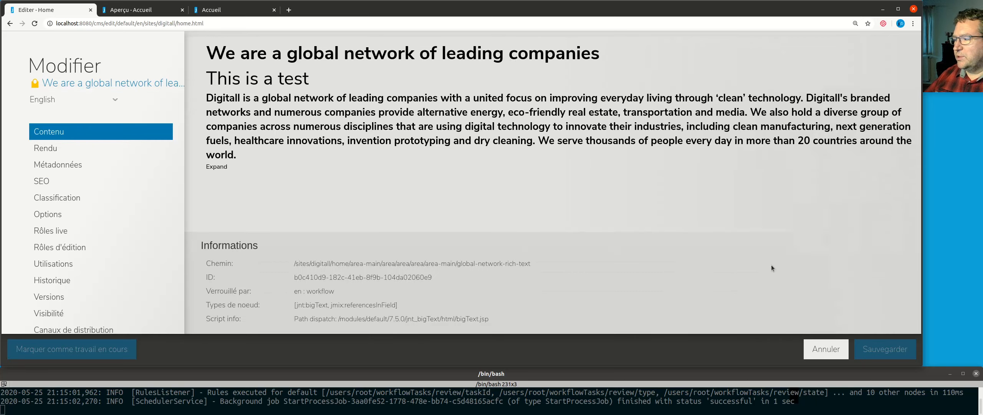
pyautogui.click(816, 348)
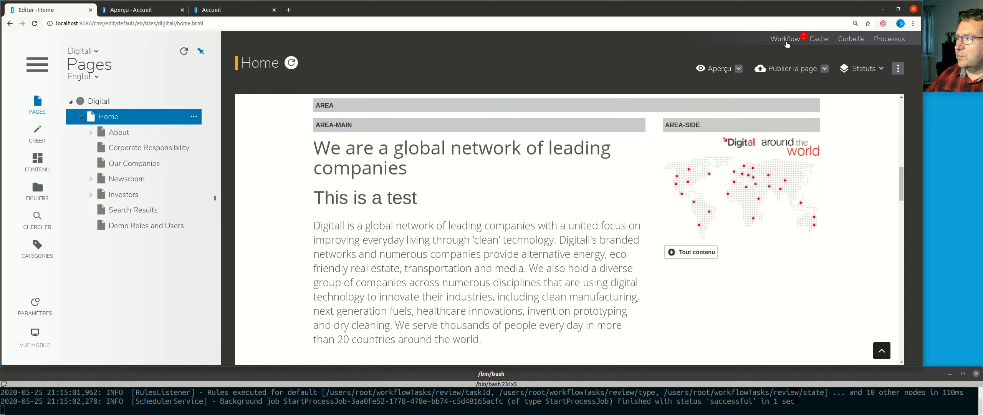
# Step: Open the workflow dashboard and expand the English publication workflow to view its review task
pyautogui.click(784, 39)
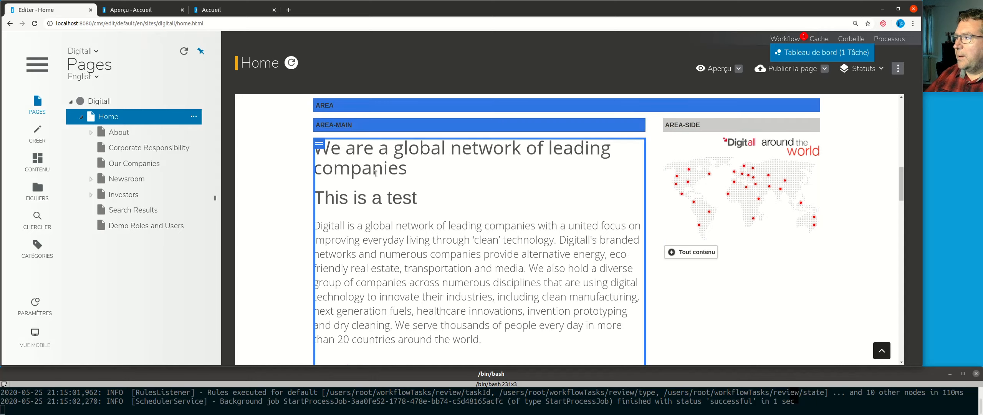
pyautogui.click(810, 53)
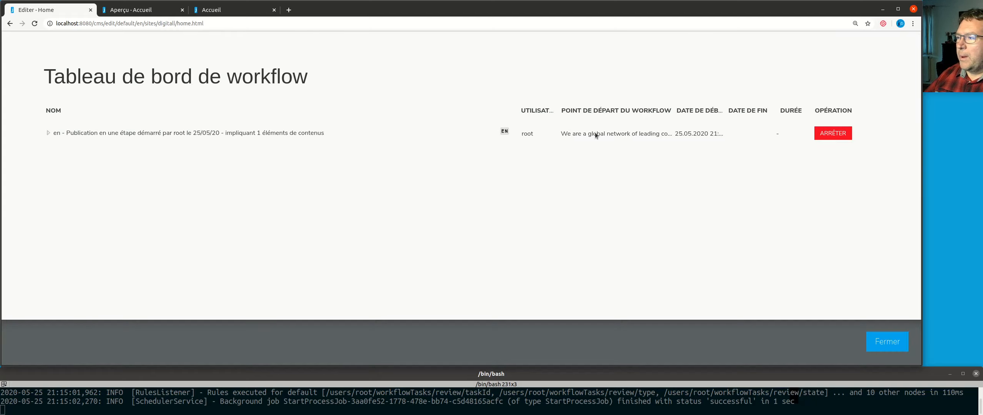
pyautogui.click(48, 133)
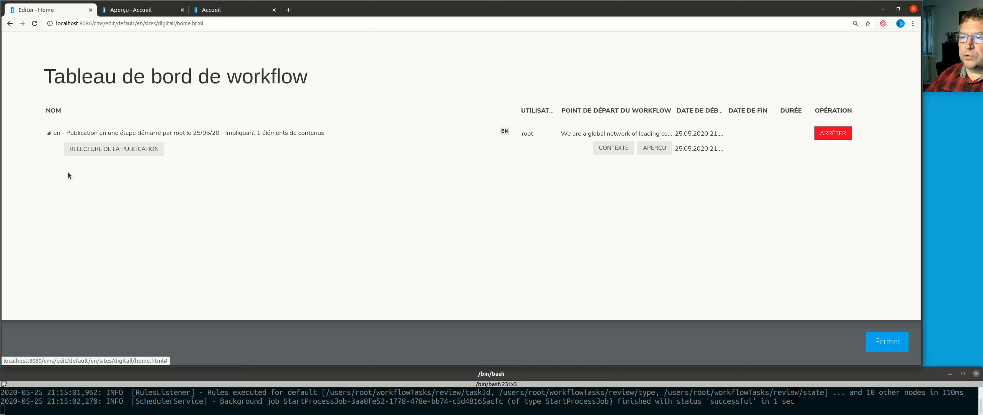
# Step: Open the publication review task, inspect its publication information for the global network text block, and cancel
pyautogui.click(122, 152)
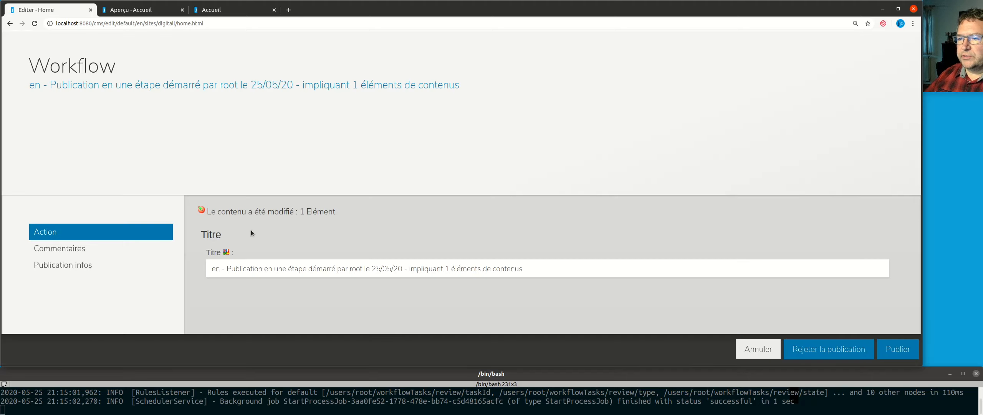
pyautogui.click(42, 268)
pyautogui.click(198, 210)
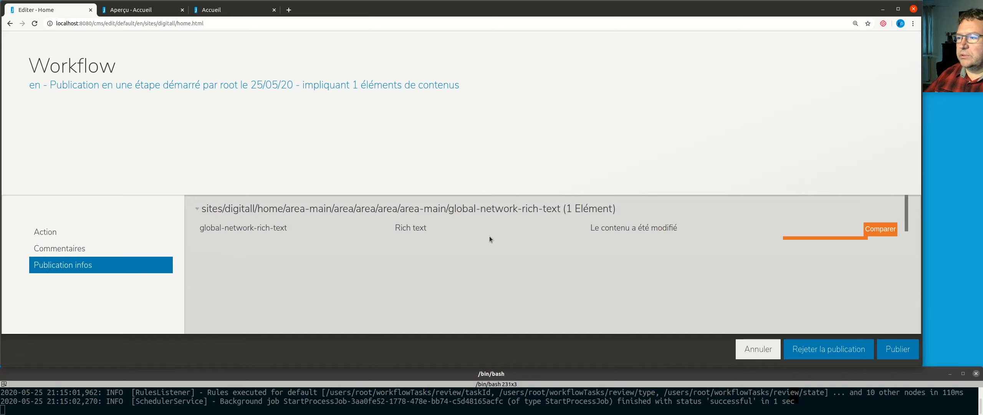
pyautogui.click(749, 349)
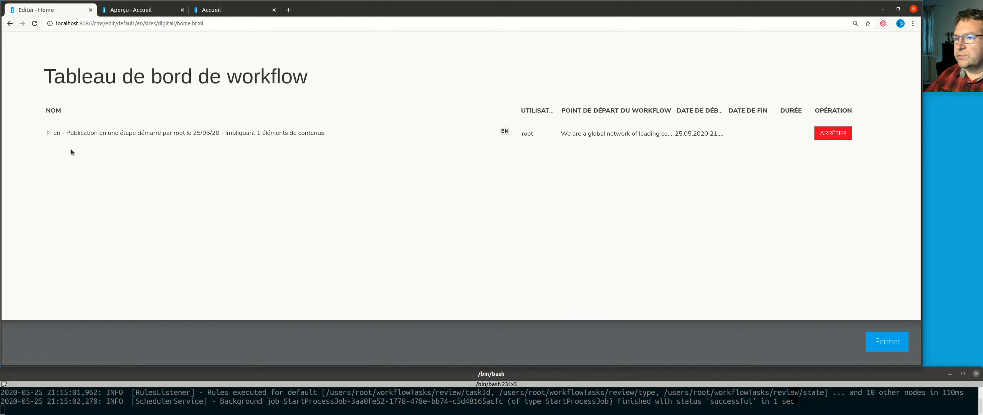
# Step: Expand the English publication workflow and view the submitted text block both in its page context and as a standalone preview
pyautogui.click(48, 132)
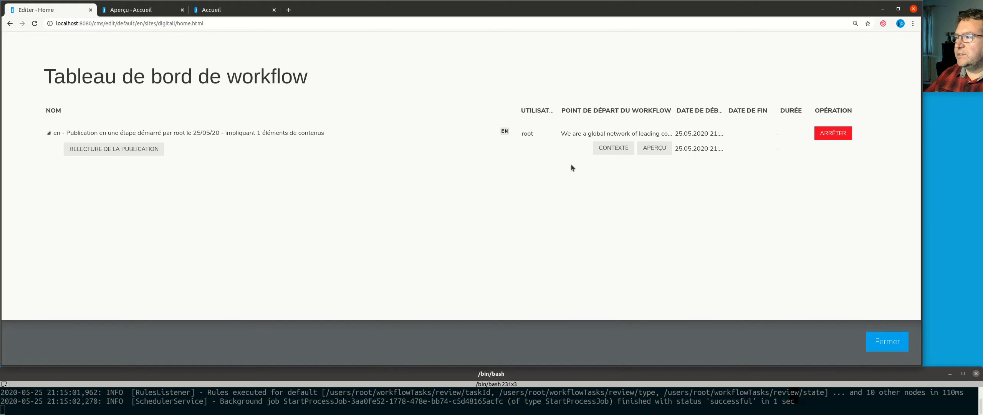
pyautogui.click(610, 148)
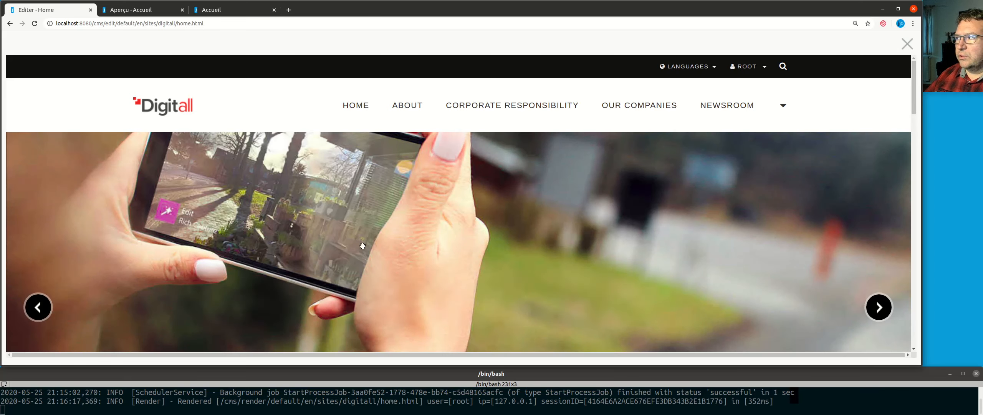
pyautogui.scroll(-10, 609, 245)
pyautogui.scroll(-2, 585, 252)
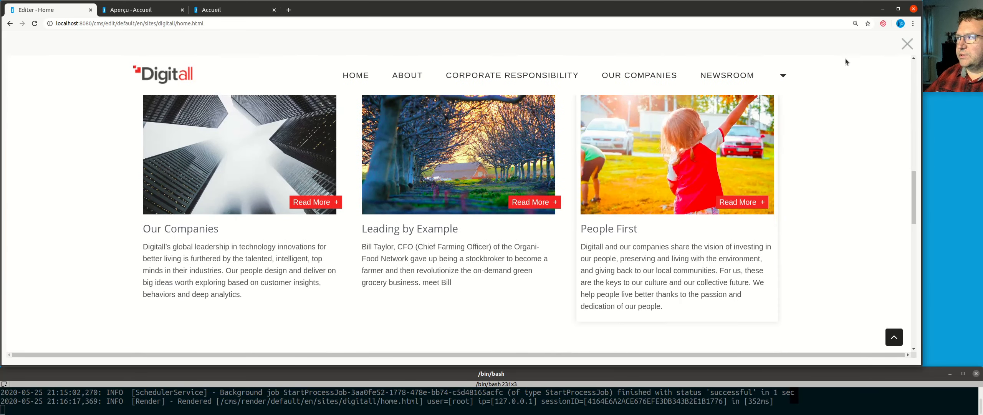
pyautogui.click(907, 43)
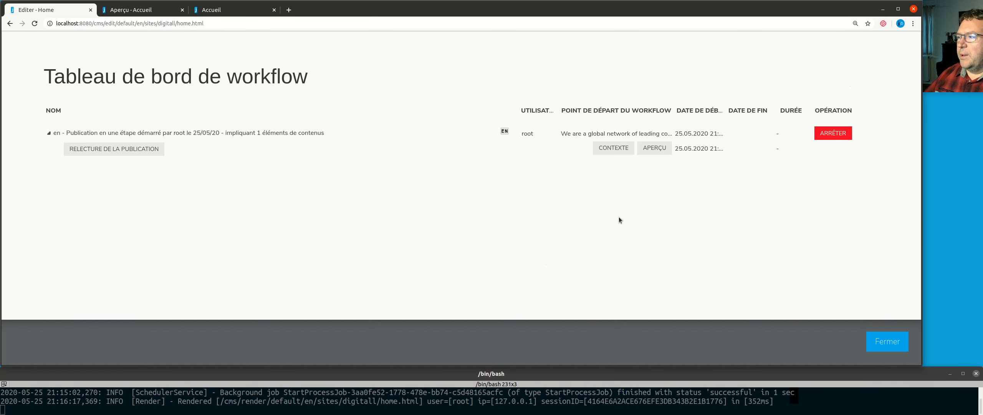
pyautogui.click(655, 148)
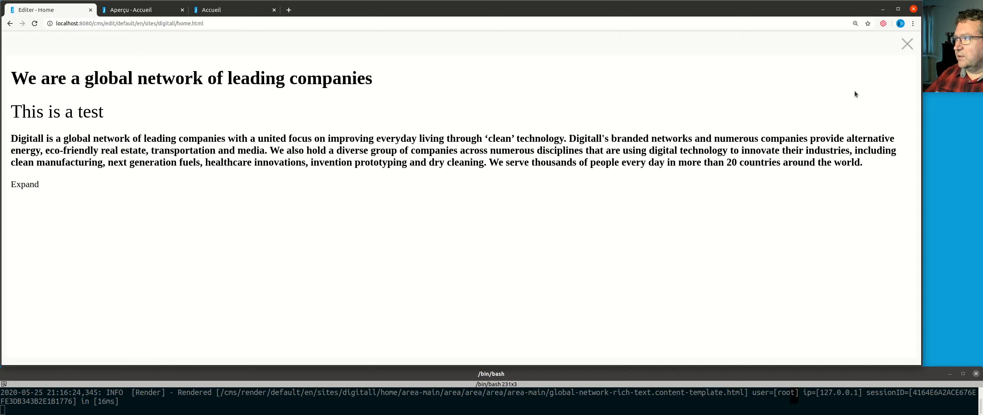
pyautogui.click(907, 44)
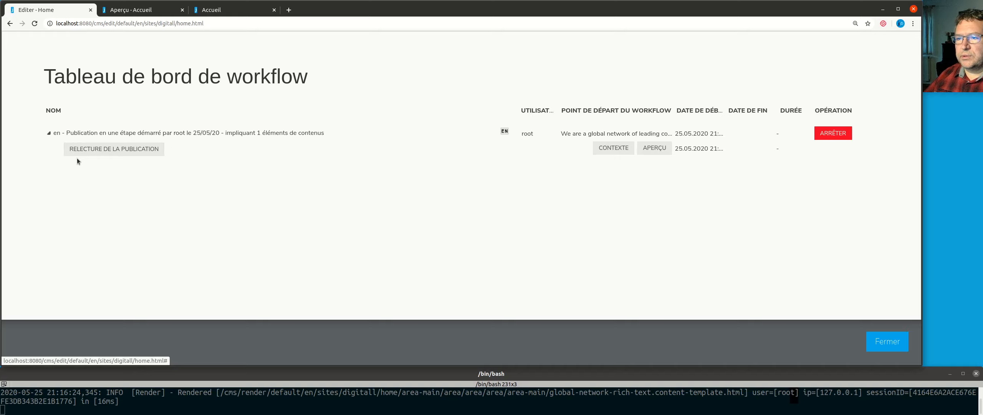
# Step: Approve the review task by publishing the English text block, and close the workflow dashboard
pyautogui.click(111, 148)
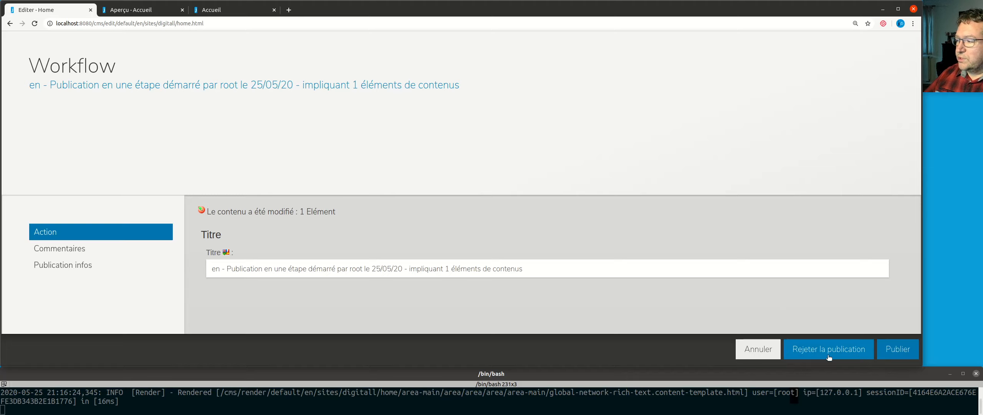
pyautogui.click(906, 354)
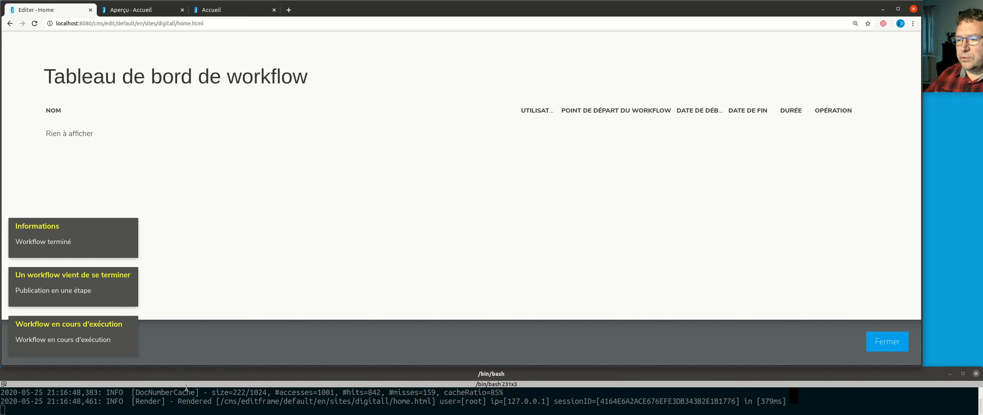
pyautogui.click(884, 346)
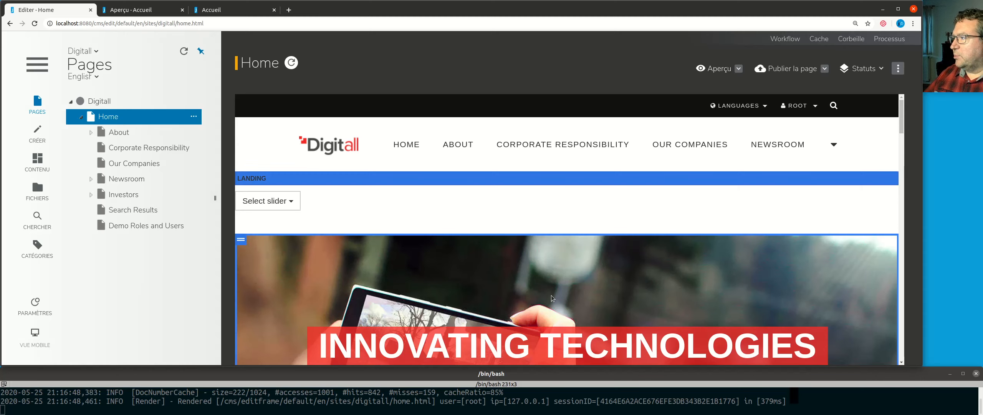
# Step: Examine the content areas on the Home page around the global network text block and the three highlight blocks
pyautogui.scroll(-10, 552, 295)
pyautogui.scroll(-10, 776, 255)
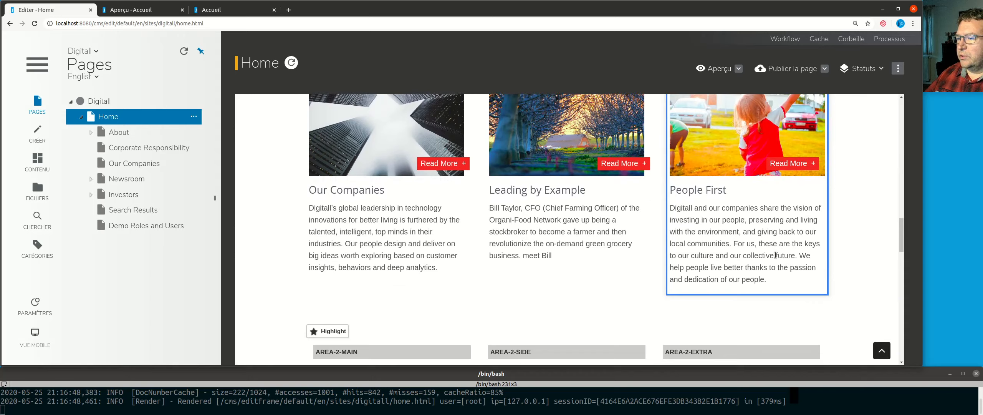
pyautogui.scroll(-2, 421, 251)
pyautogui.scroll(8, 381, 256)
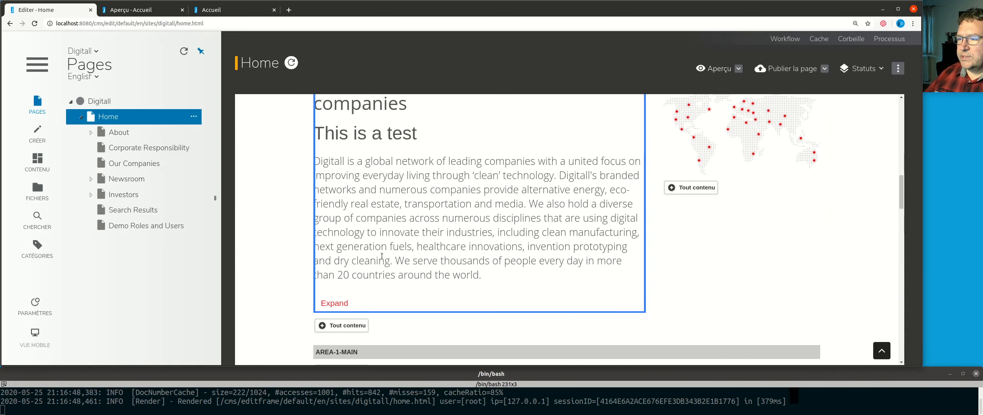
pyautogui.scroll(5, 382, 256)
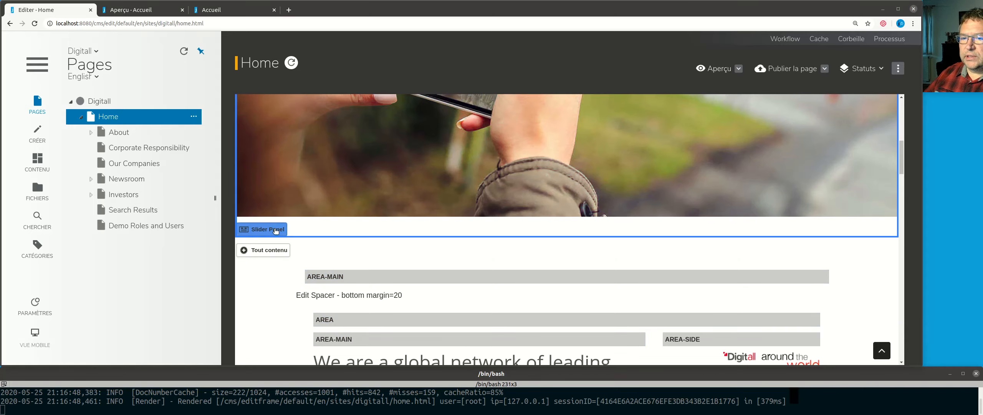
pyautogui.scroll(-1, 521, 248)
pyautogui.scroll(-6, 521, 248)
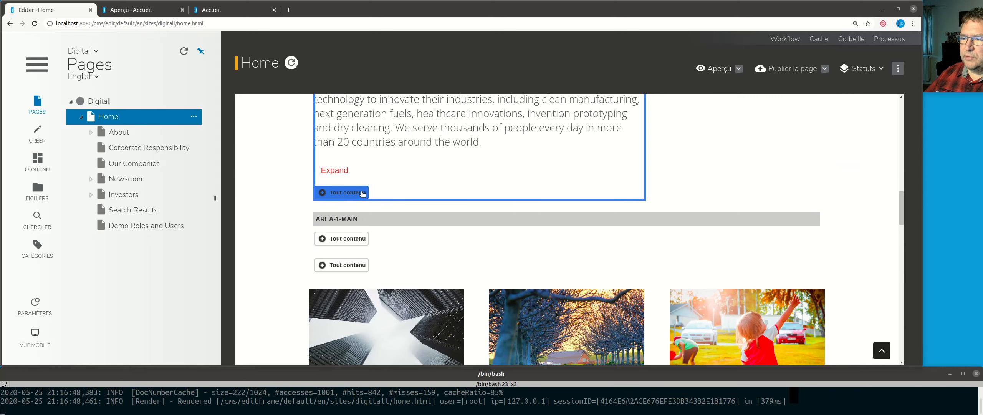
pyautogui.scroll(2, 446, 277)
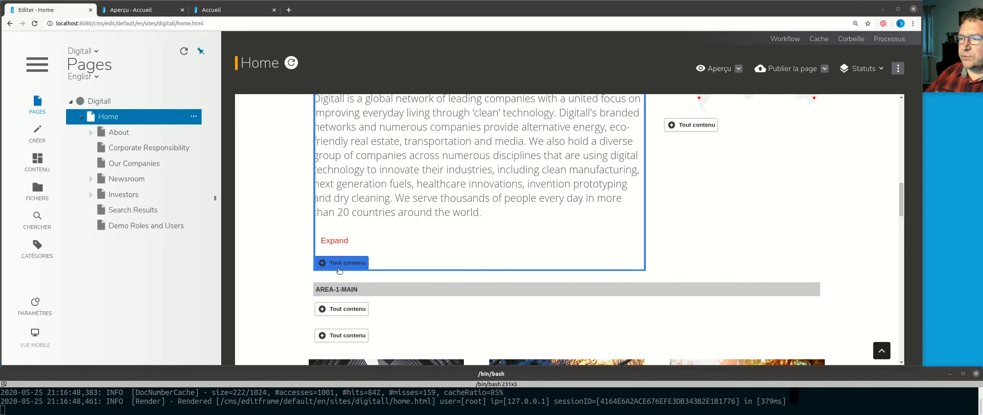
pyautogui.scroll(-4, 414, 305)
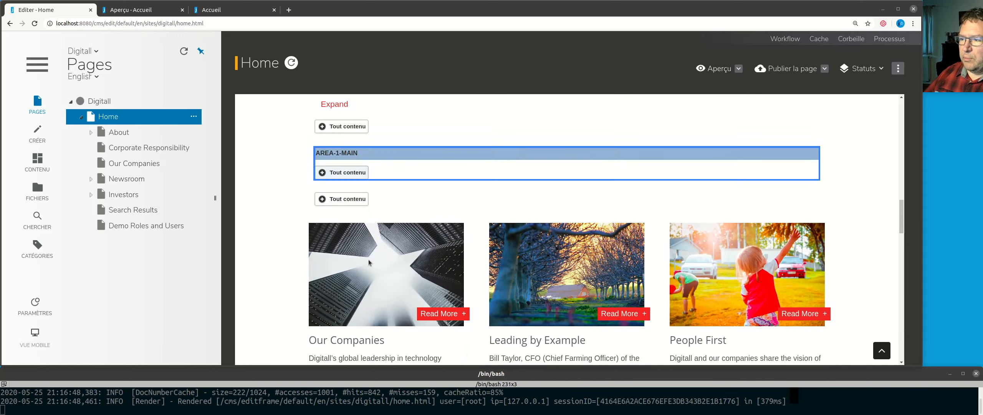
pyautogui.scroll(-4, 568, 278)
pyautogui.scroll(6, 530, 316)
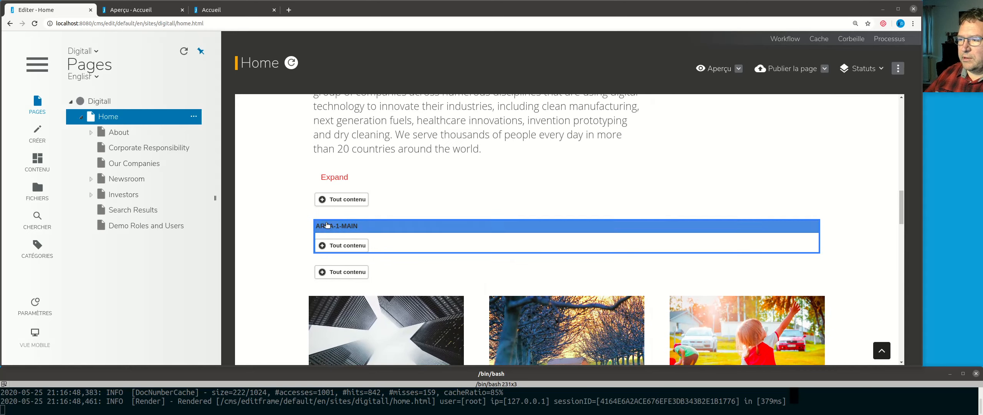
# Step: Start a new Texte simple content item below the global network text block, filtering the content types by "text"
pyautogui.click(339, 200)
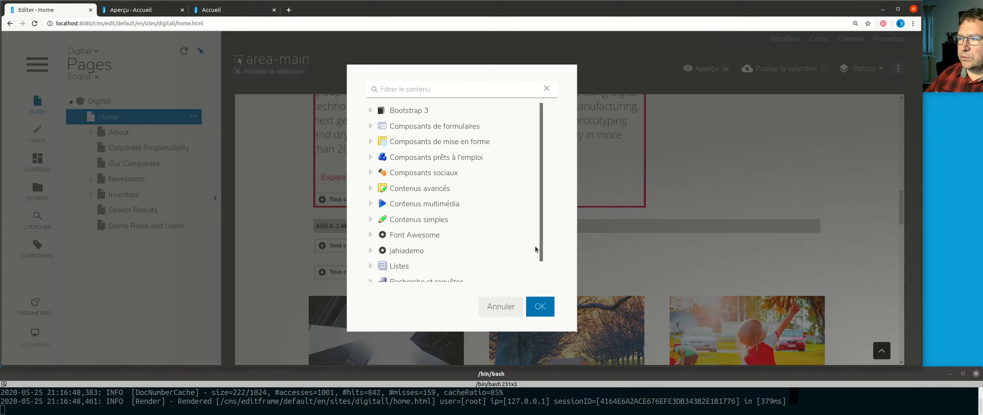
pyautogui.write('text')
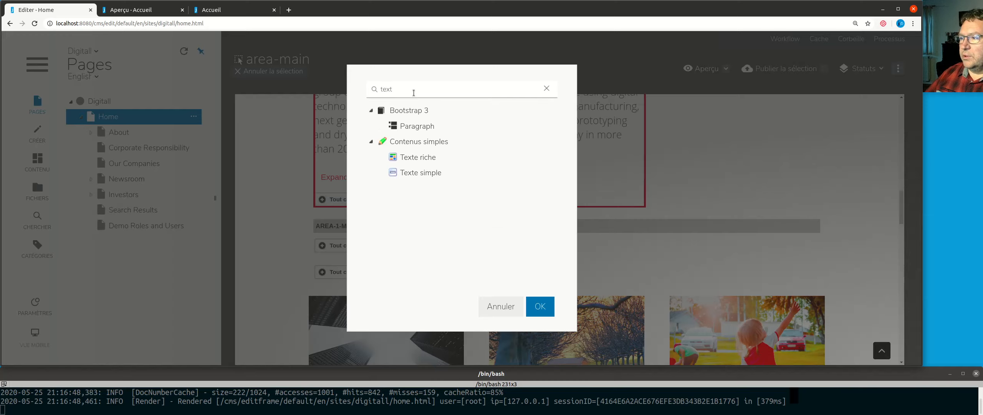
pyautogui.click(420, 175)
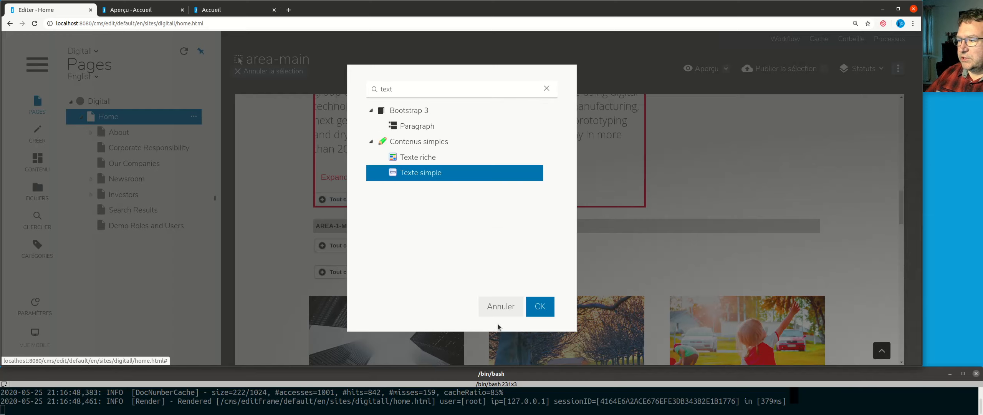
pyautogui.click(540, 310)
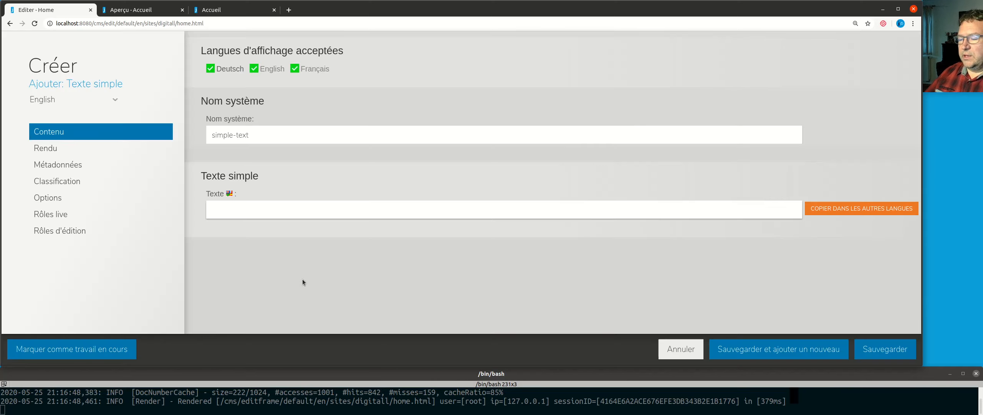
pyautogui.write('Ceci es')
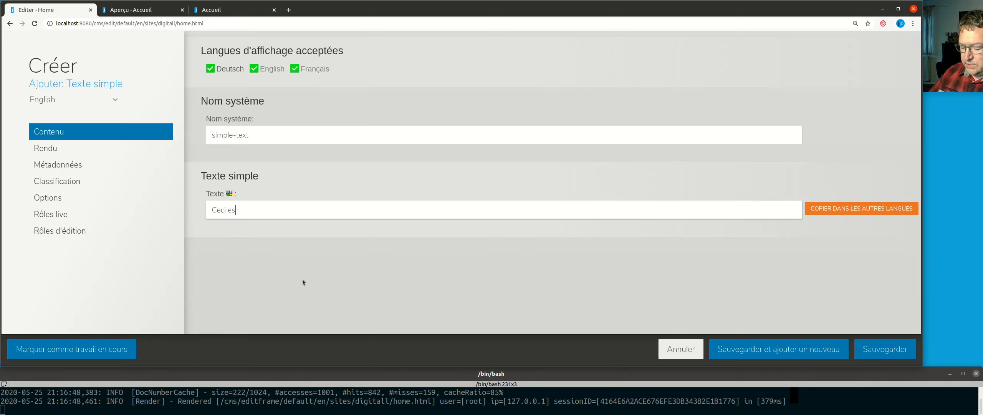
pyautogui.write('t un simple ')
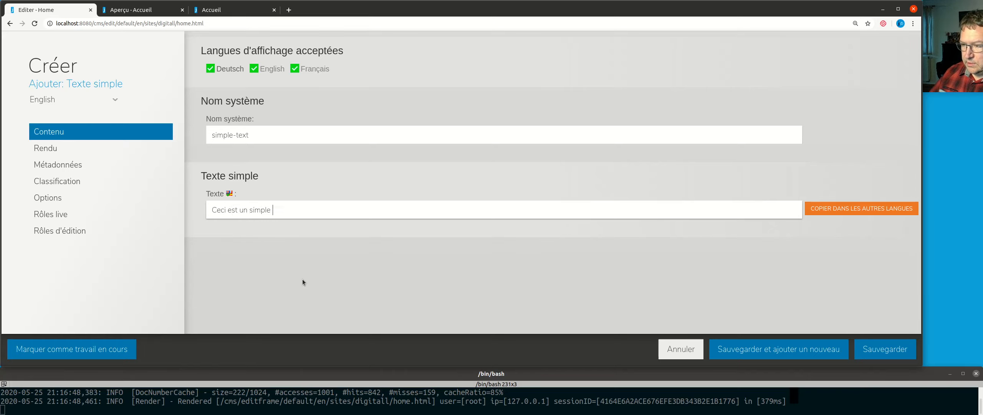
pyautogui.write('texte')
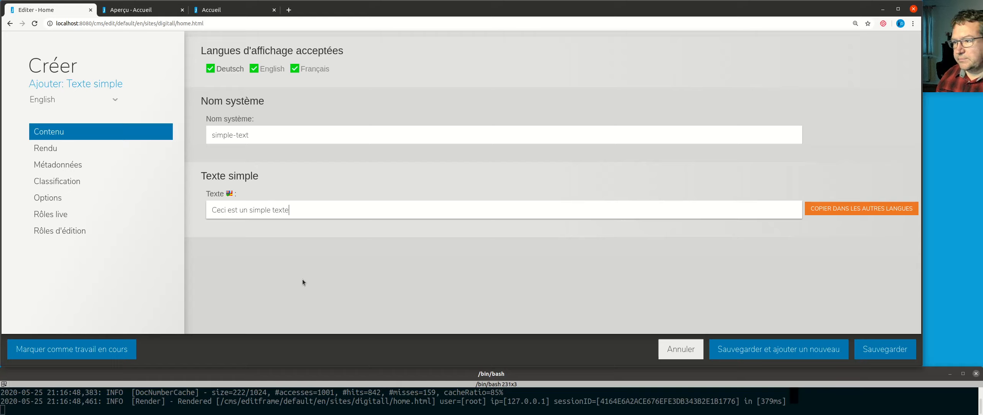
pyautogui.hotkey('ctrl', 'a')
pyautogui.press('BackSpace')
# Step: Enter "This is a simple text" as the English text of the new content item and save it
pyautogui.write('Thi')
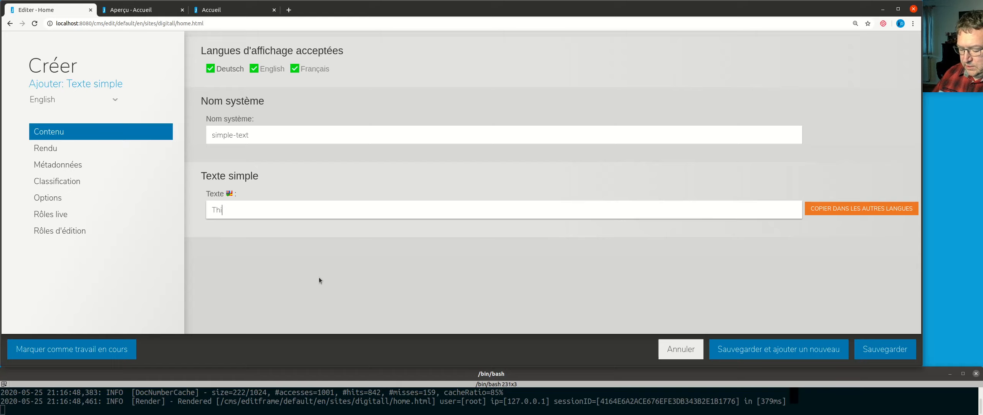
pyautogui.write('s is a simple text')
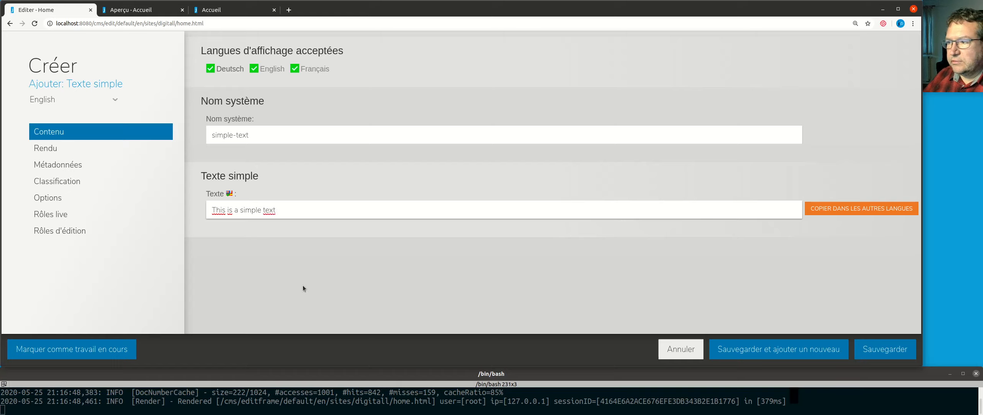
pyautogui.click(885, 351)
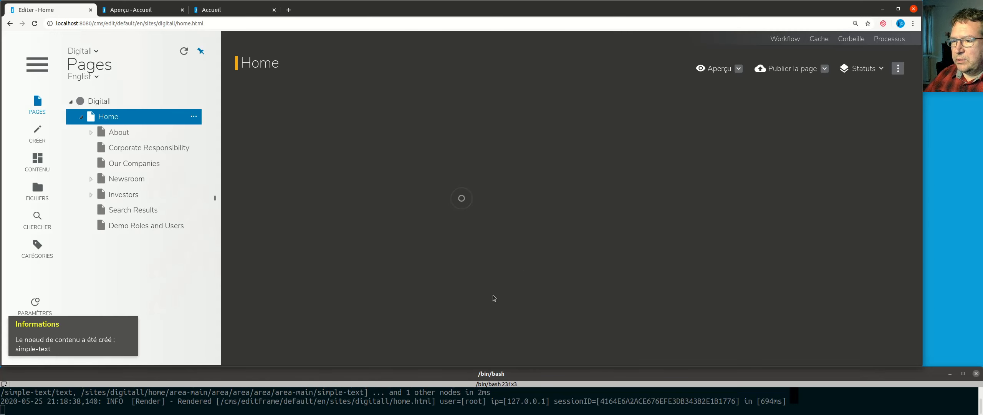
# Step: Open the English to French translation of the "This is a simple text" item on the Home page
pyautogui.scroll(-2, 641, 268)
pyautogui.scroll(4, 373, 292)
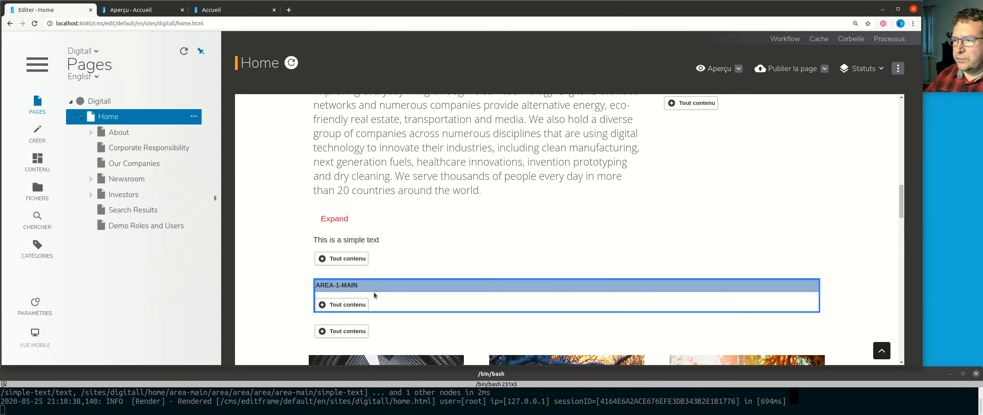
pyautogui.click(371, 241)
pyautogui.rightClick(370, 240)
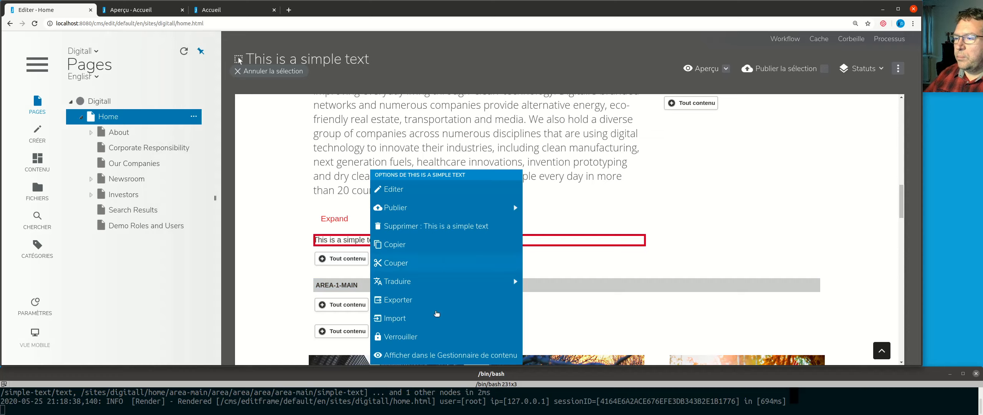
pyautogui.moveTo(469, 288)
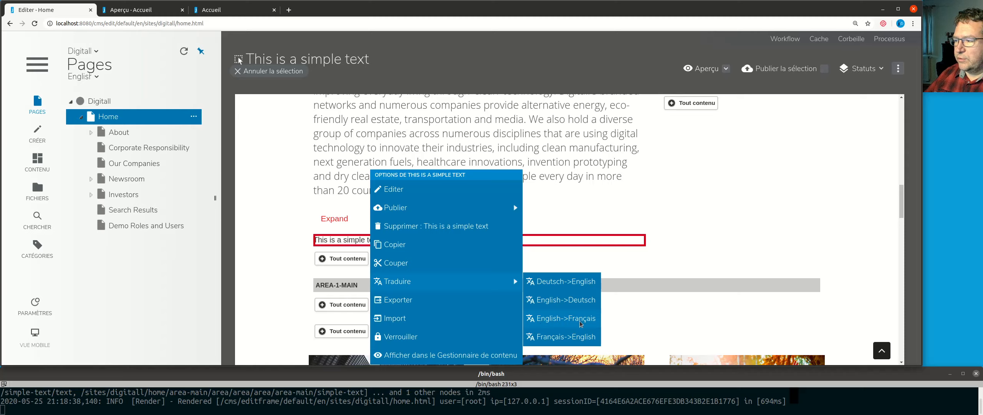
pyautogui.click(568, 319)
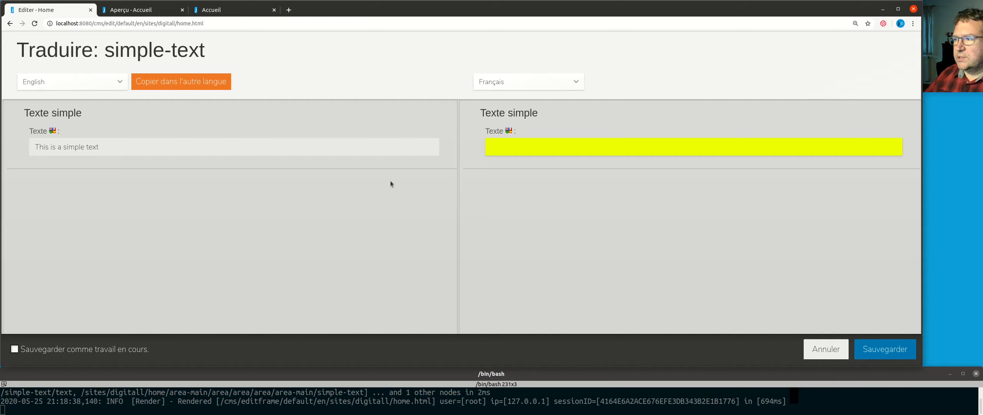
# Step: Enter "Ceci est un simple texte" as the French text of the simple text item and save the translation
pyautogui.click(507, 149)
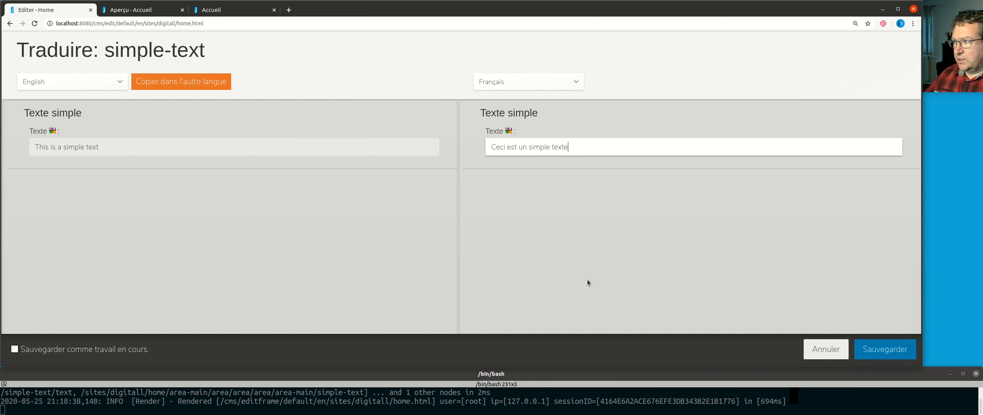
pyautogui.click(587, 282)
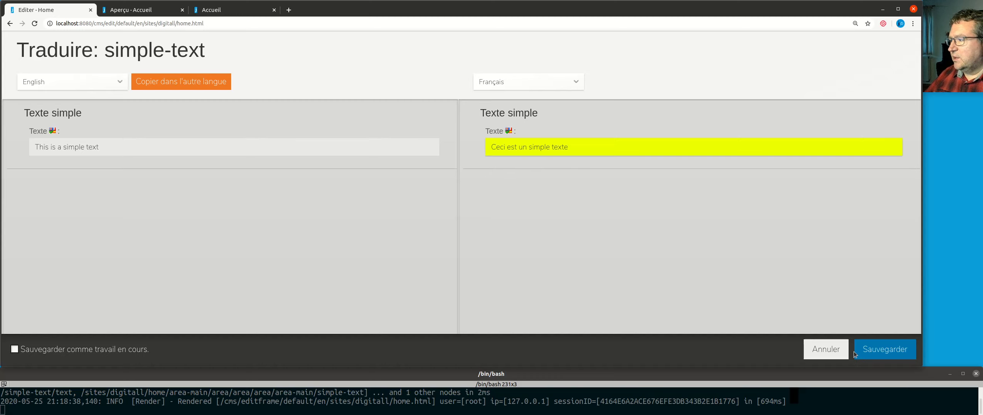
pyautogui.click(891, 349)
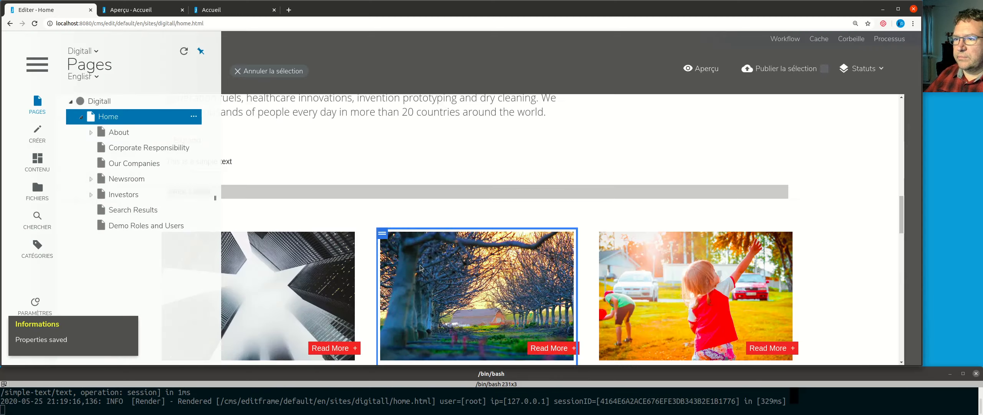
# Step: Examine the simple text item and the content areas surrounding it on the Home page
pyautogui.scroll(-10, 403, 266)
pyautogui.scroll(2, 282, 233)
pyautogui.scroll(-5, 283, 233)
pyautogui.scroll(11, 283, 233)
pyautogui.scroll(4, 284, 233)
pyautogui.scroll(-3, 284, 234)
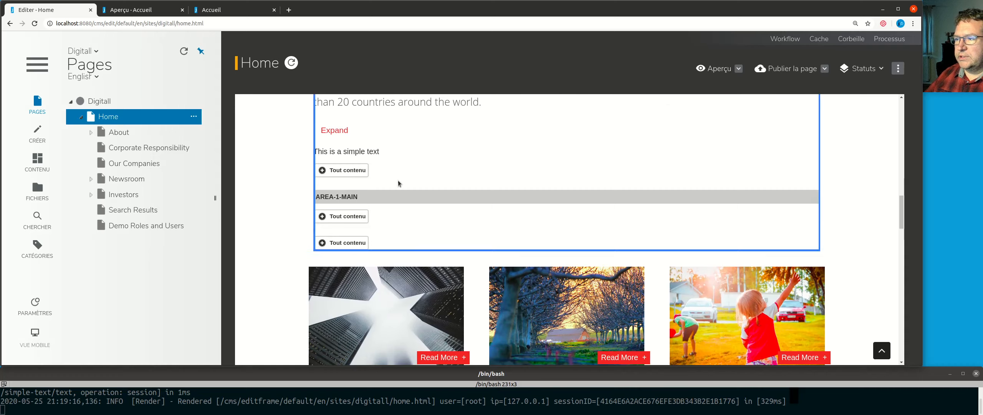
pyautogui.click(461, 152)
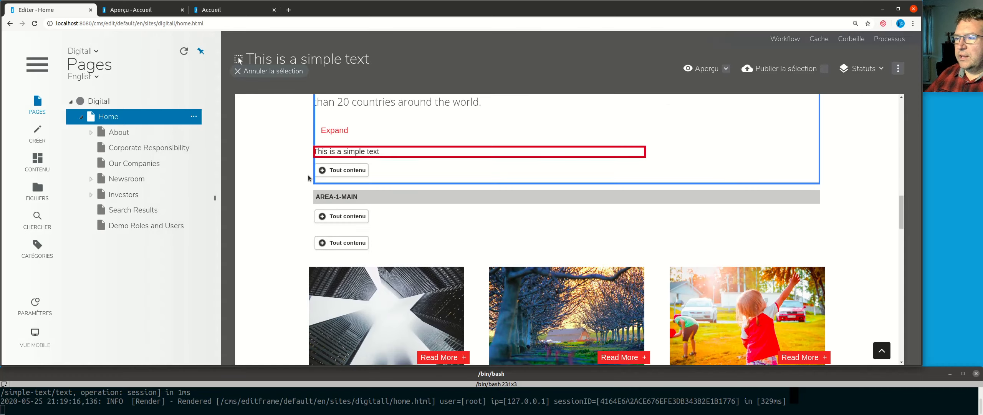
pyautogui.click(286, 163)
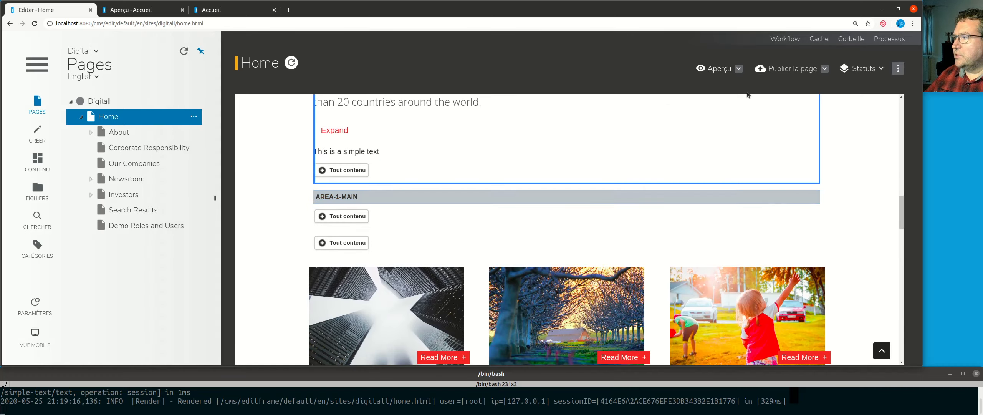
# Step: Display the untranslated contents and the publication statuses on the Home page, and inspect the marked areas around the simple text
pyautogui.click(739, 69)
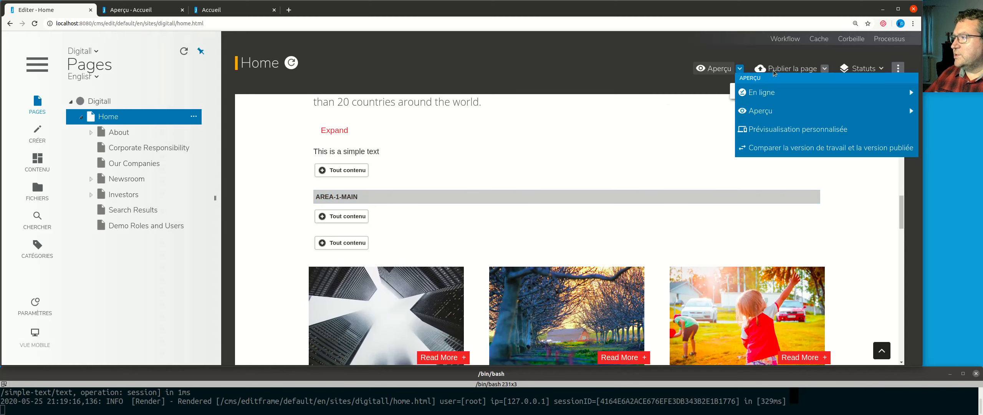
pyautogui.click(863, 68)
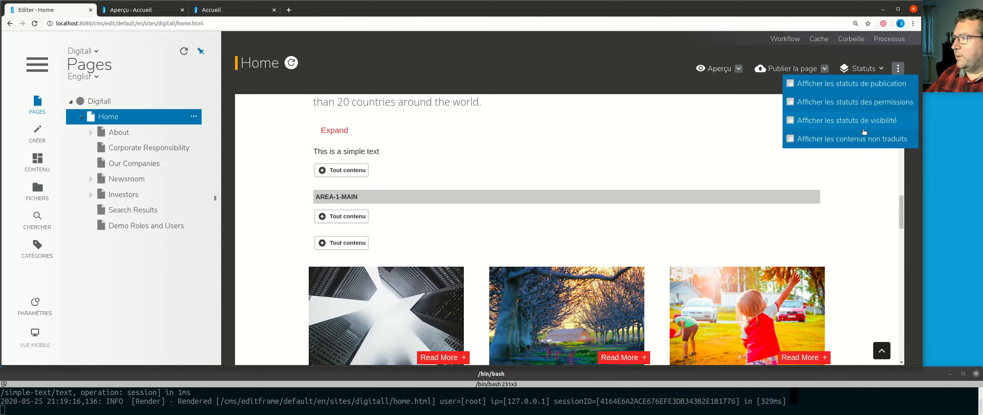
pyautogui.click(845, 141)
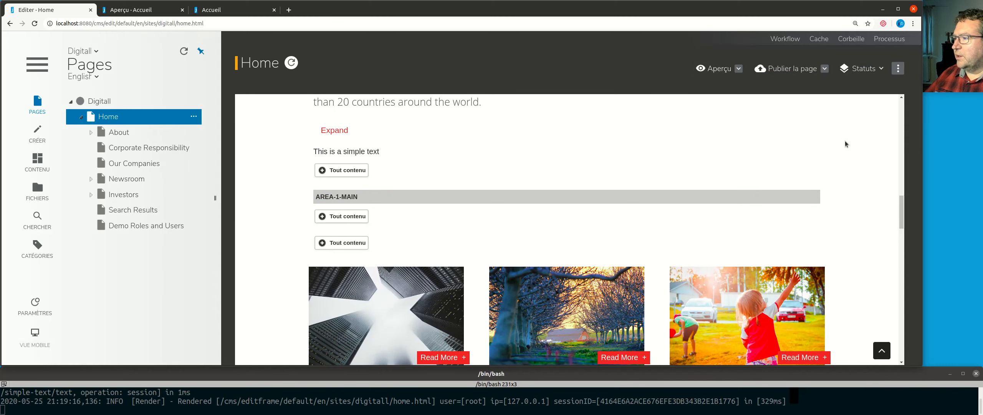
pyautogui.click(881, 71)
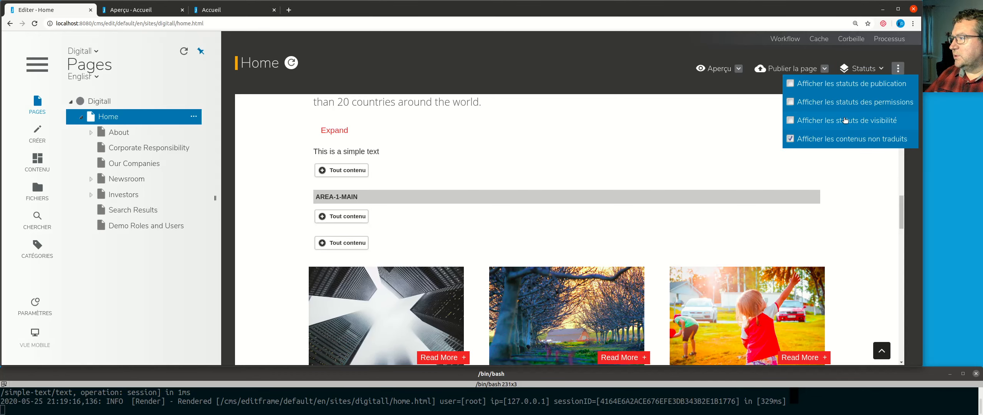
pyautogui.click(859, 84)
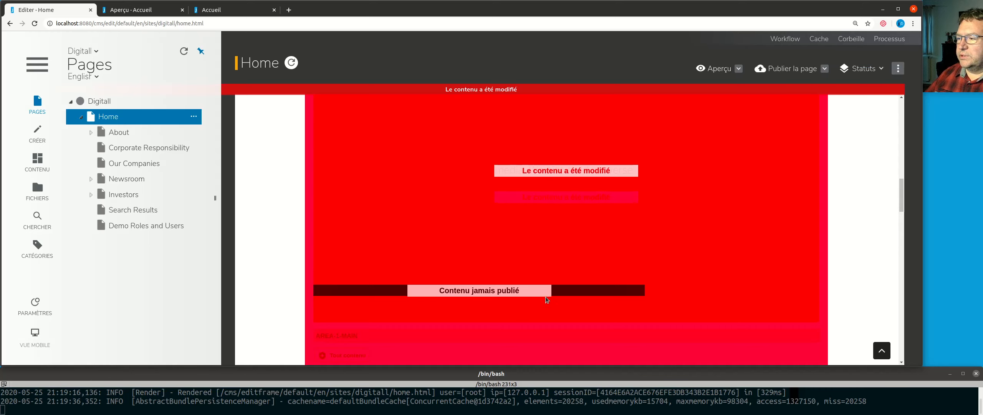
pyautogui.scroll(3, 555, 235)
pyautogui.scroll(-3, 688, 289)
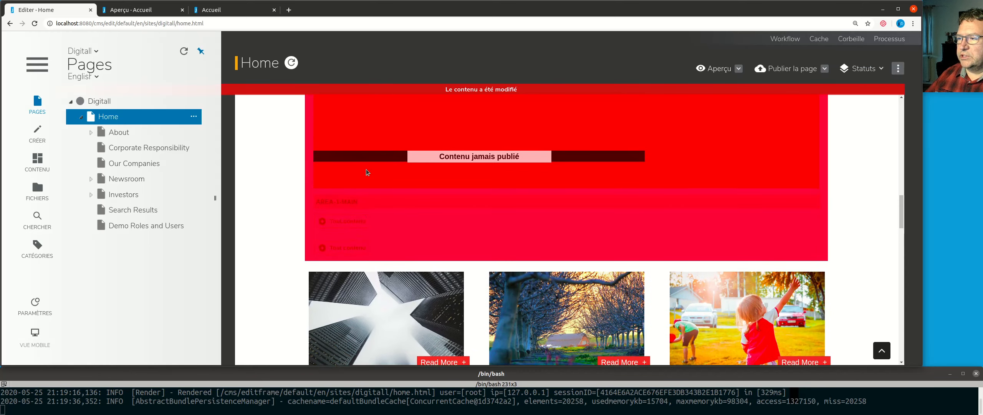
pyautogui.scroll(5, 886, 188)
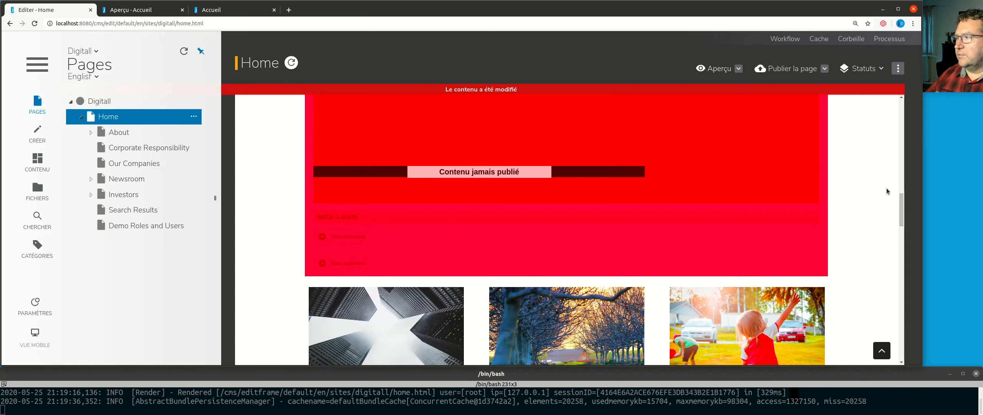
# Step: Turn off the display of untranslated contents and publication statuses, and return to the simple text item
pyautogui.click(863, 68)
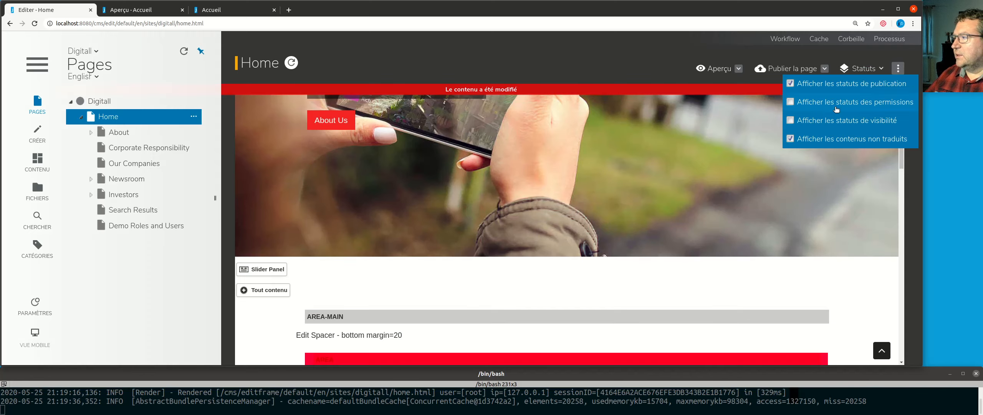
pyautogui.click(813, 140)
pyautogui.click(868, 69)
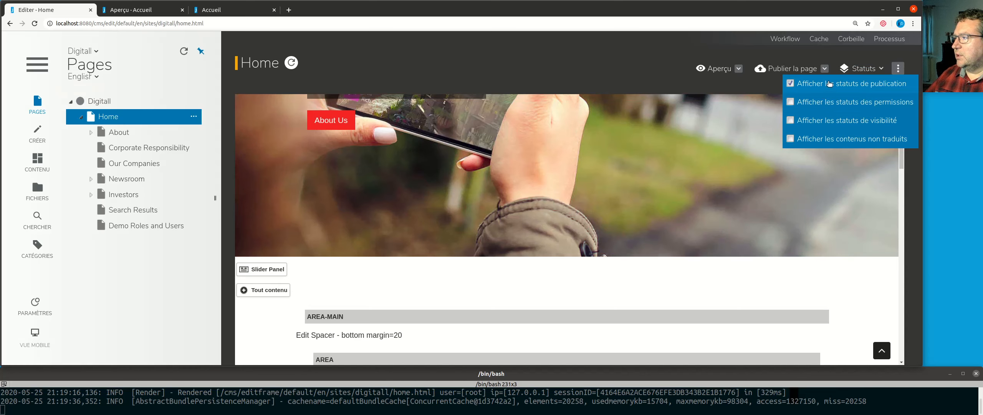
pyautogui.click(830, 84)
pyautogui.scroll(-8, 525, 251)
pyautogui.scroll(-4, 526, 258)
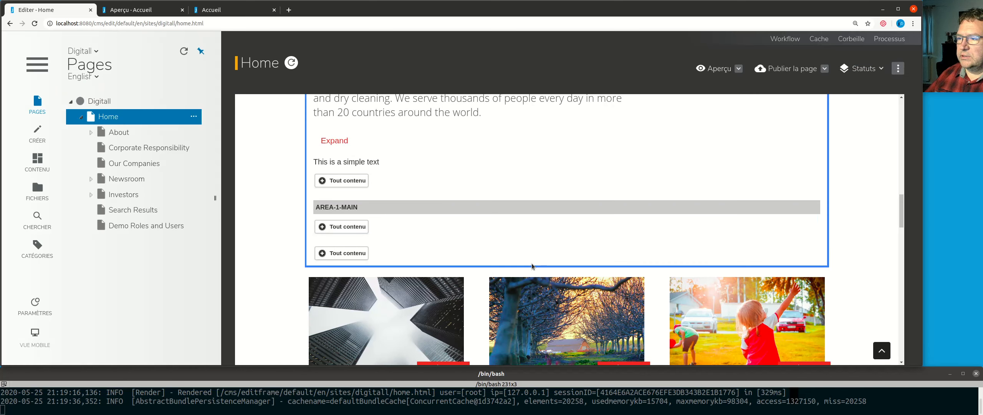
pyautogui.scroll(2, 531, 263)
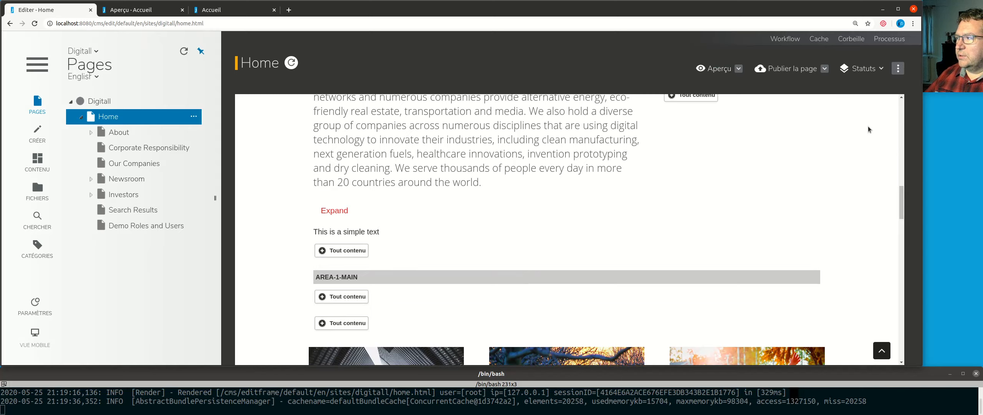
# Step: Open the publication dashboard for everything under Home in all languages
pyautogui.click(786, 70)
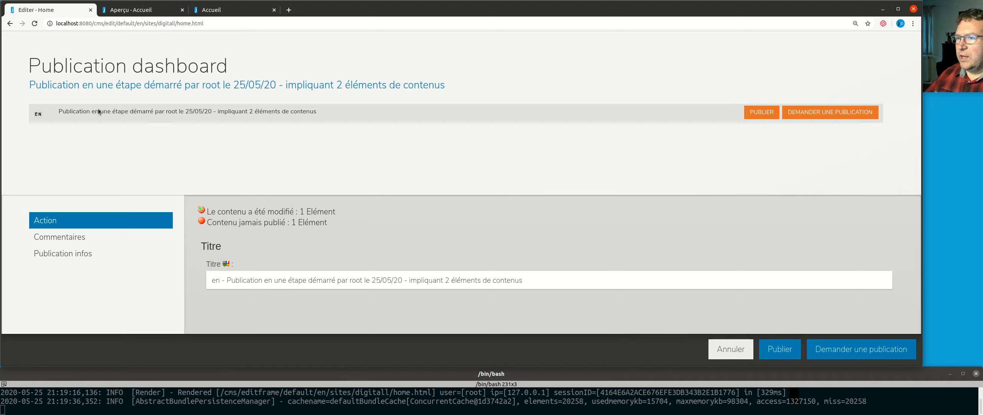
pyautogui.click(725, 351)
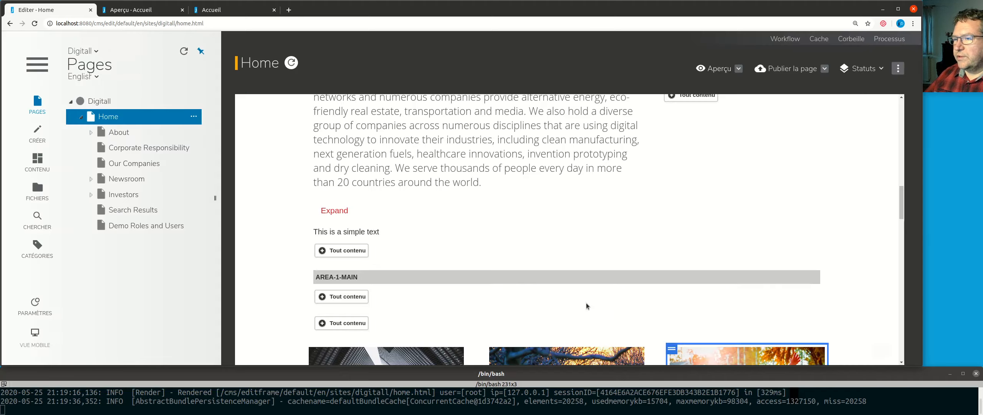
pyautogui.click(194, 118)
pyautogui.moveTo(220, 180)
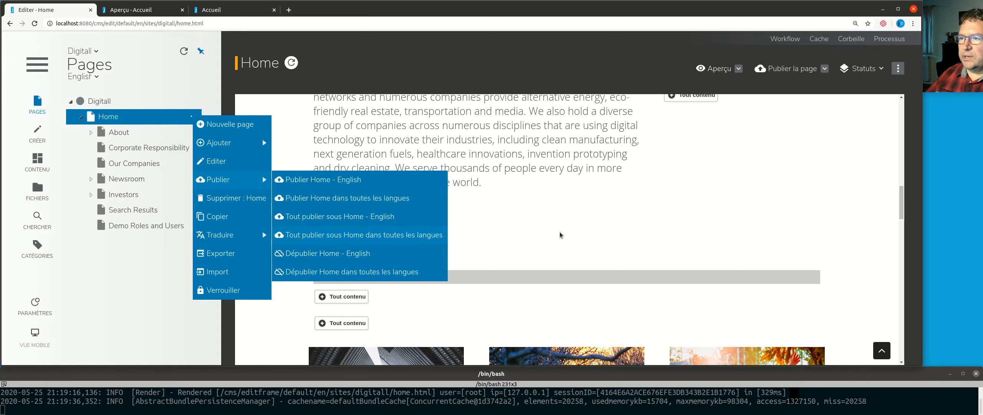
pyautogui.click(417, 239)
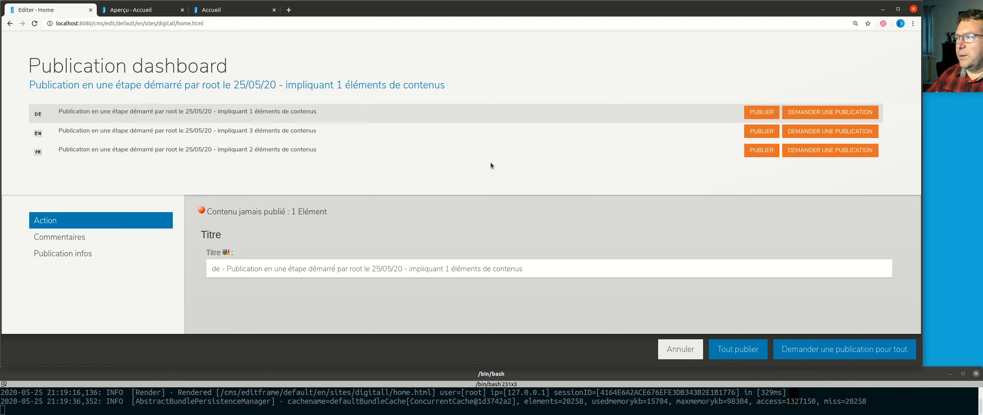
# Step: Publish the German and English content individually, and publish all the remaining French content
pyautogui.click(764, 111)
pyautogui.click(763, 112)
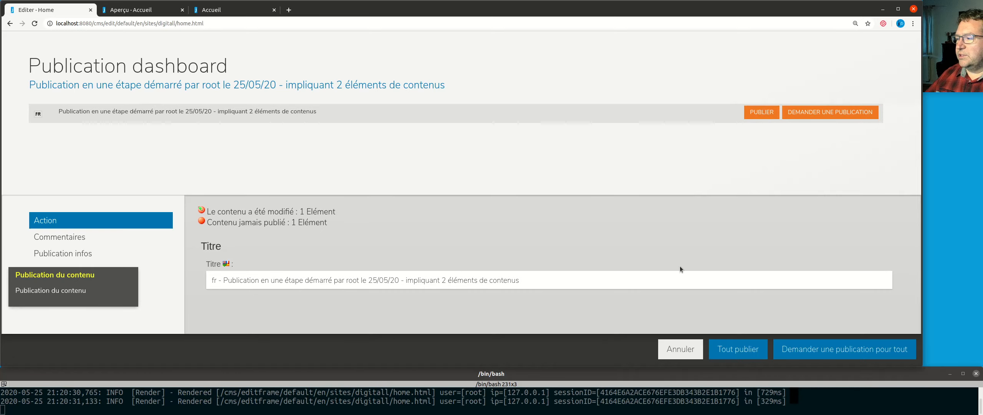
pyautogui.click(740, 349)
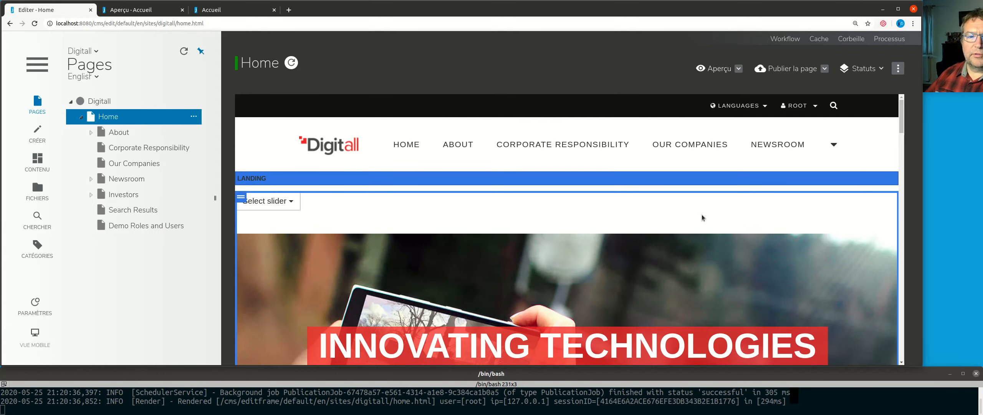
# Step: Review the published Home page from the slider banner down to the three highlight blocks
pyautogui.scroll(-12, 515, 256)
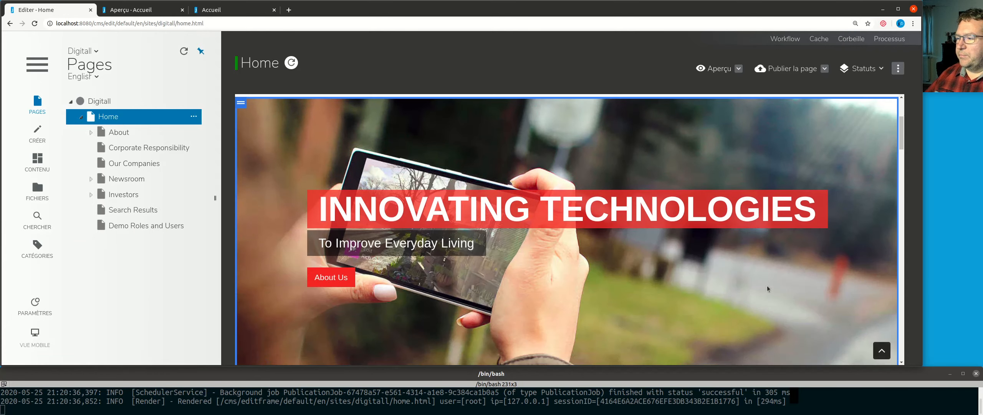
pyautogui.scroll(-10, 679, 291)
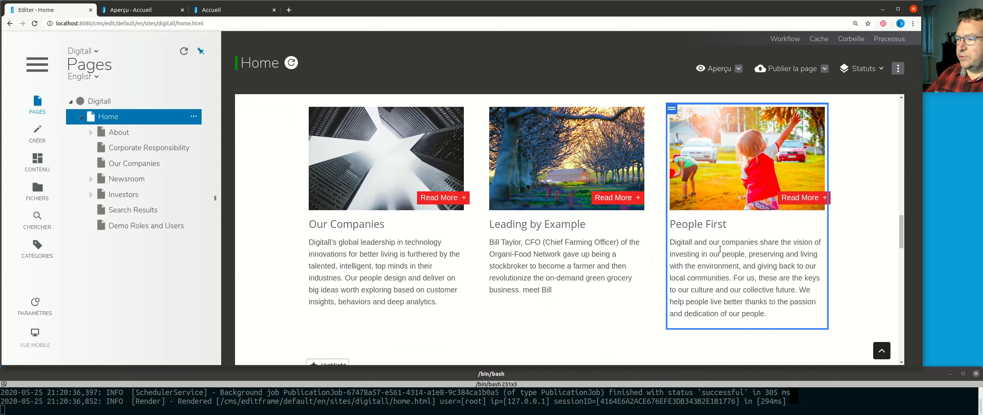
pyautogui.scroll(8, 701, 256)
pyautogui.scroll(8, 701, 256)
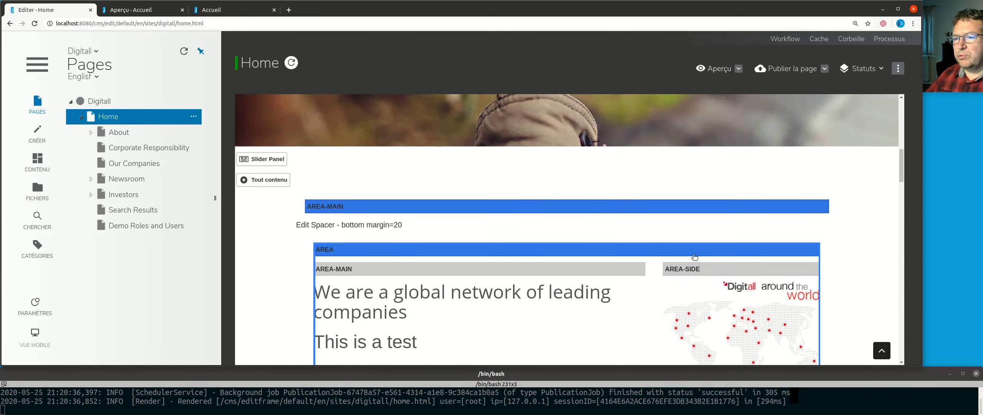
pyautogui.scroll(-2, 697, 257)
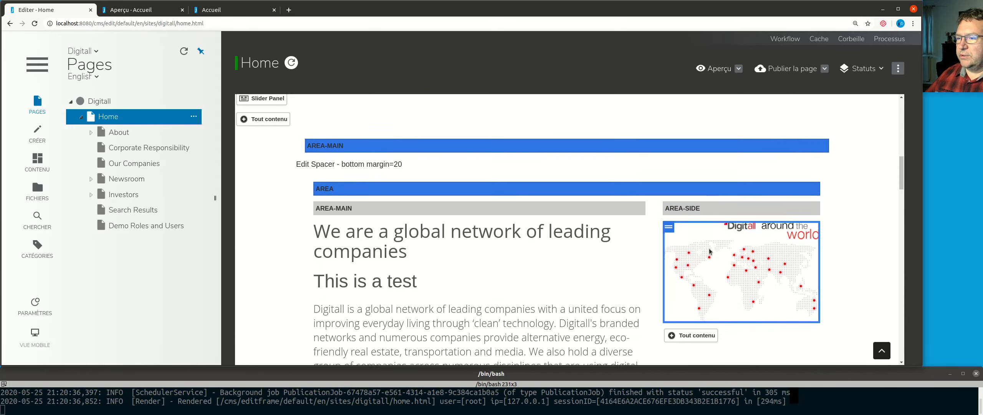
pyautogui.scroll(4, 700, 256)
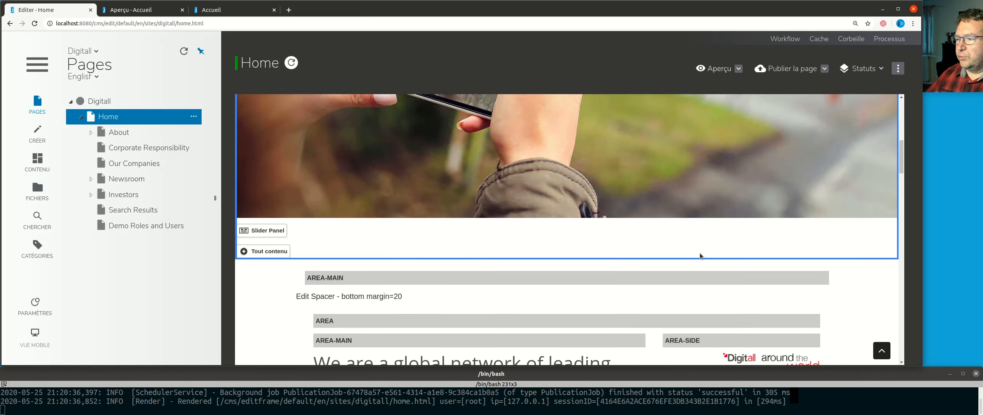
pyautogui.scroll(5, 699, 255)
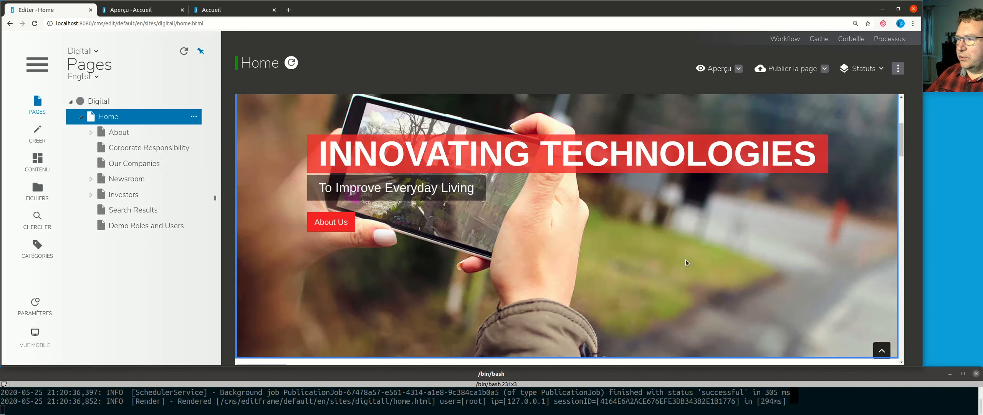